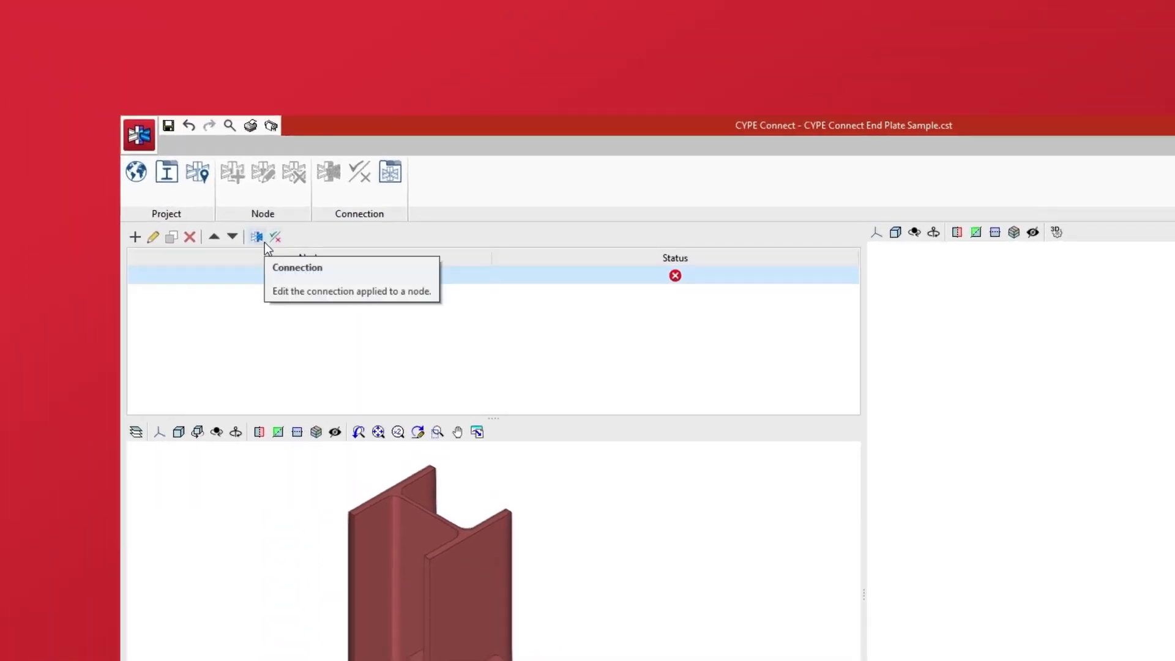
# Open the node's connection and add an end plate to section B1, joined to C1's bottom flange.
pyautogui.click(264, 242)
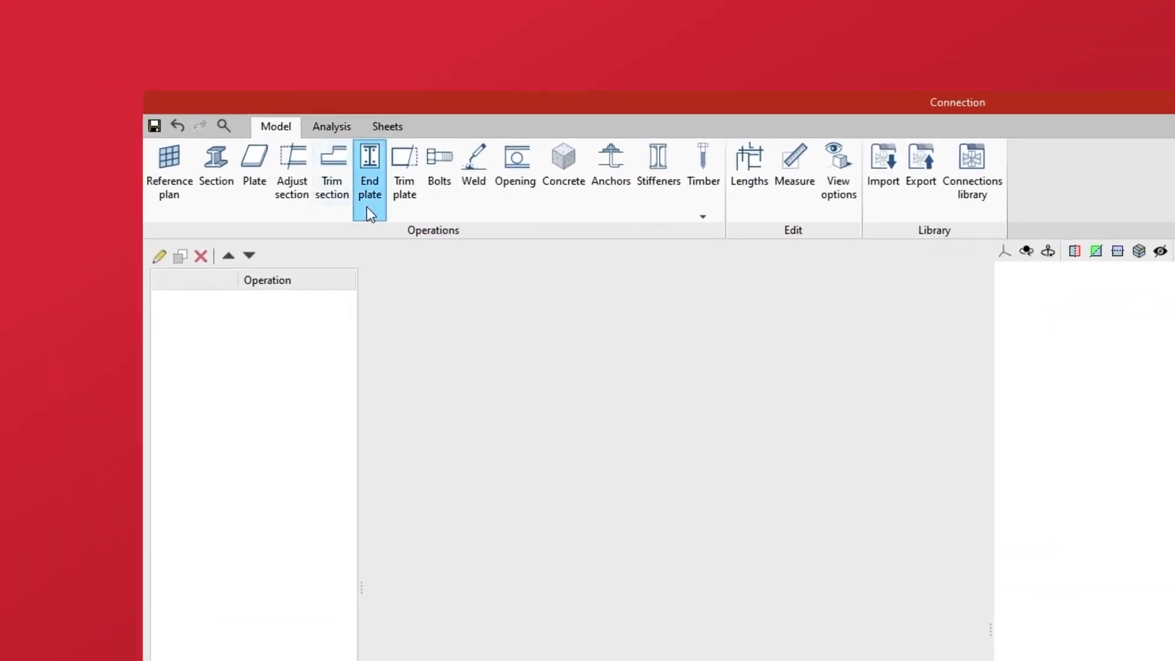
pyautogui.click(370, 211)
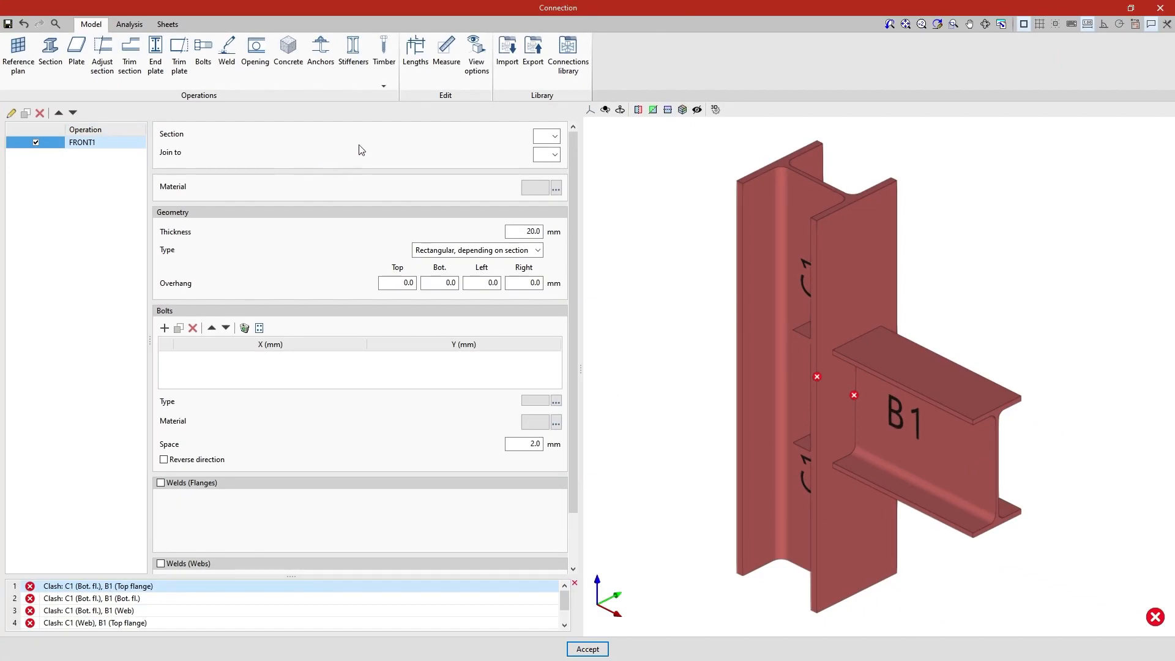
pyautogui.click(555, 137)
pyautogui.click(551, 168)
pyautogui.click(556, 156)
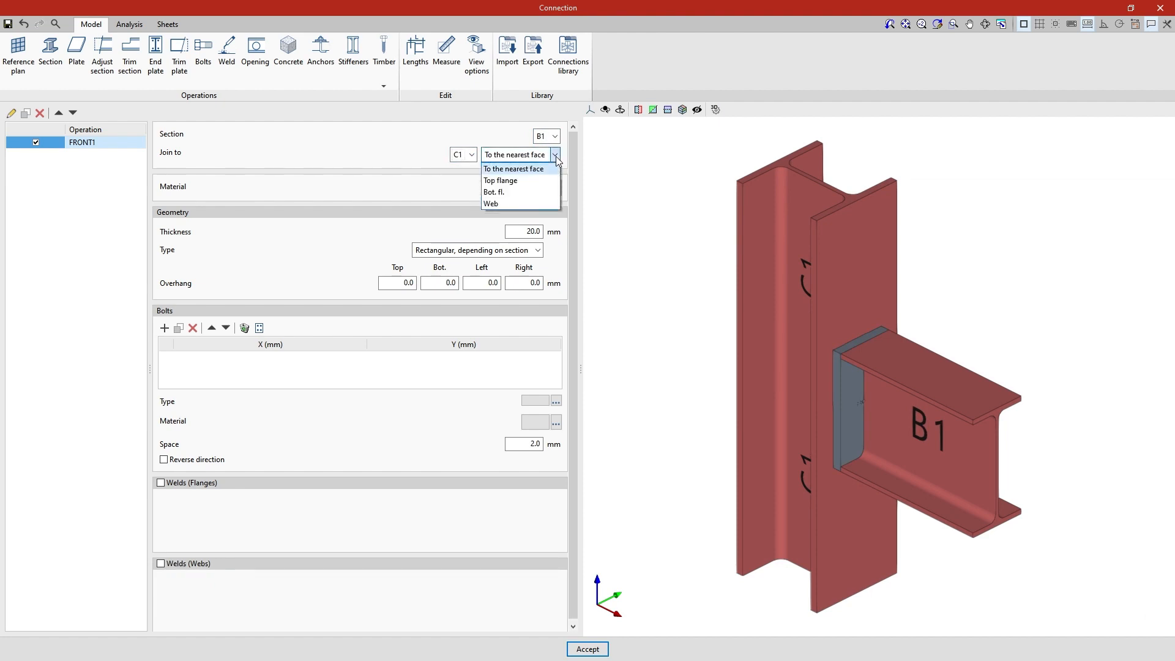
pyautogui.click(511, 193)
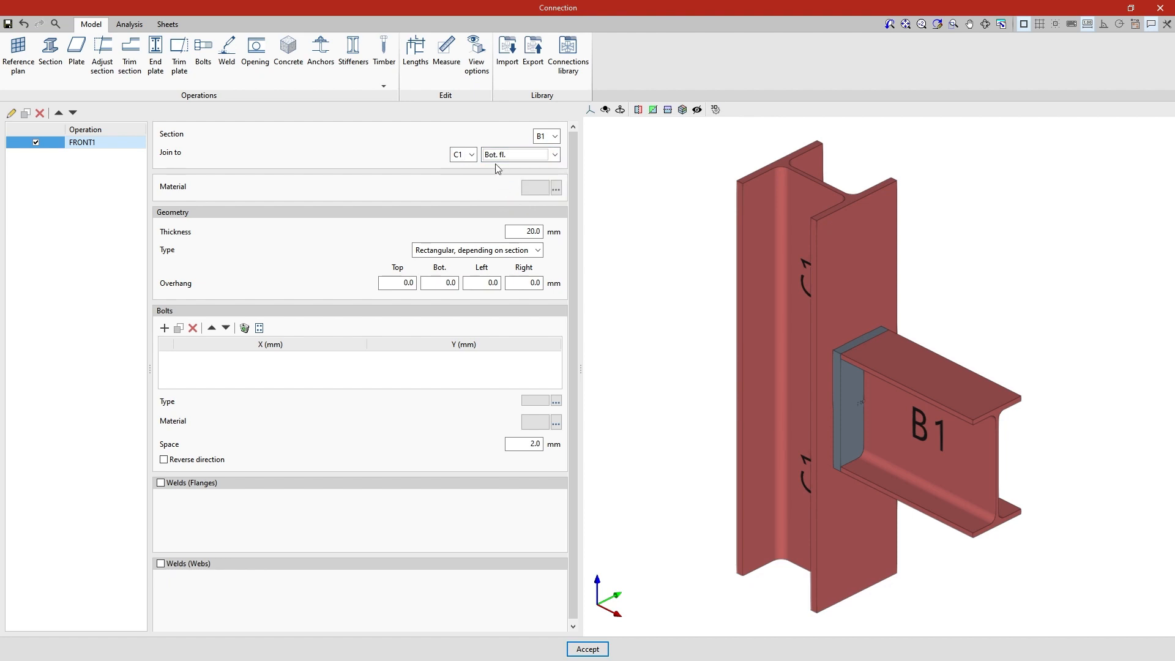
# Set the view options to draw sections and plates as transparent and show their centre axes.
pyautogui.click(472, 82)
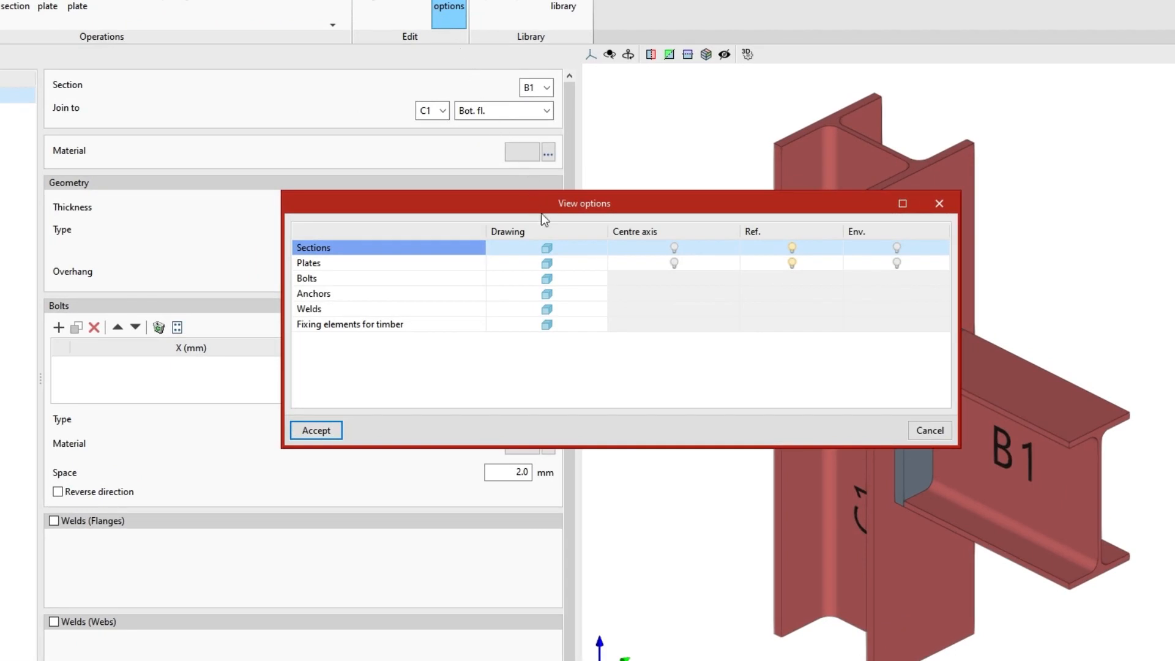
pyautogui.click(546, 247)
pyautogui.click(546, 262)
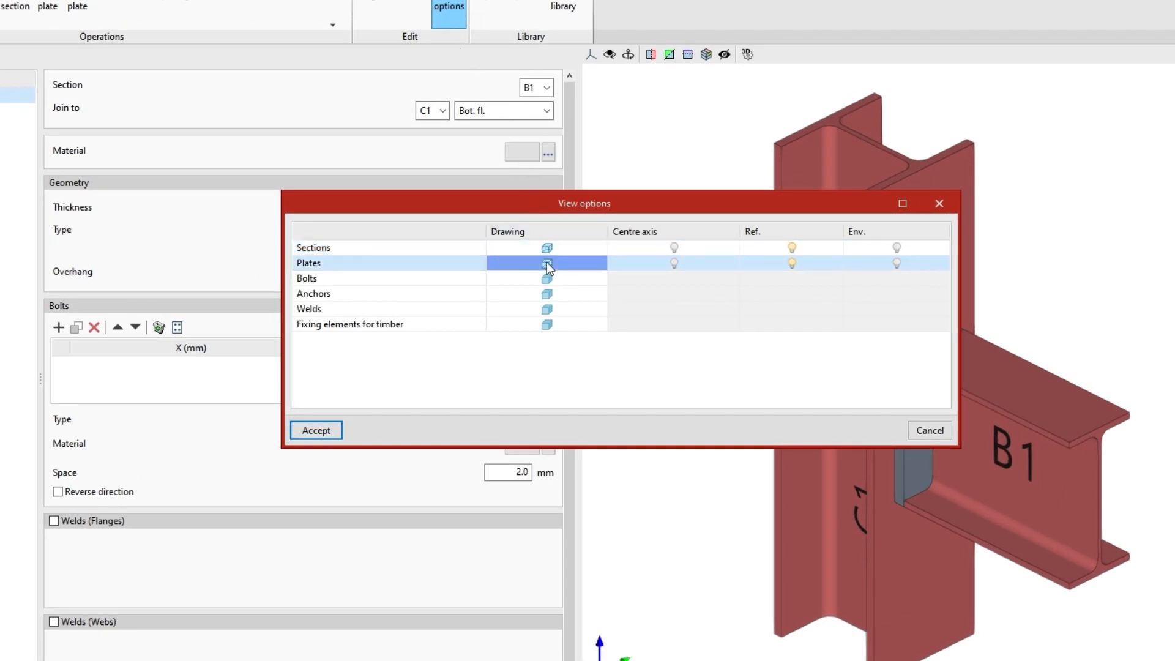
pyautogui.click(674, 248)
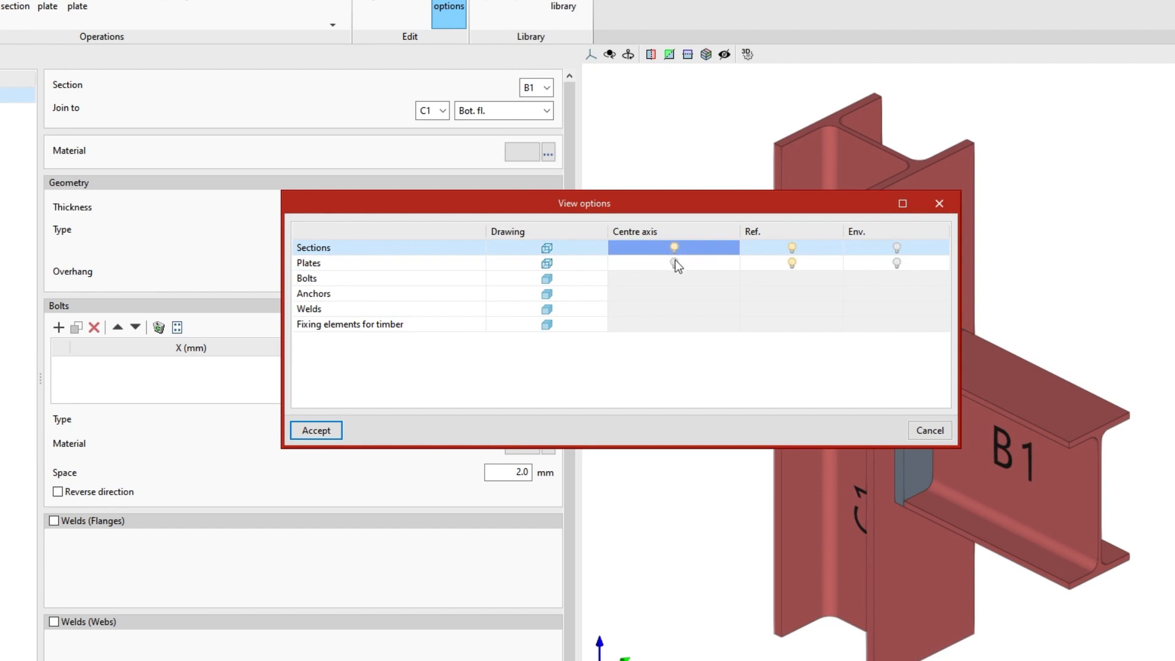
pyautogui.click(674, 263)
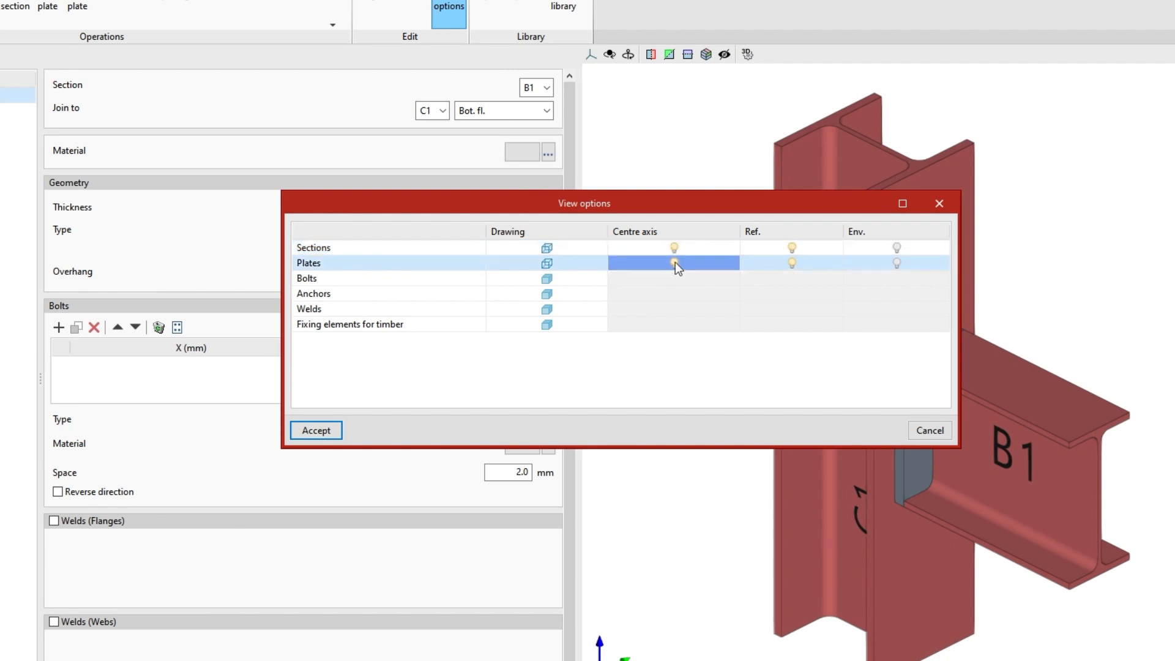
pyautogui.click(339, 431)
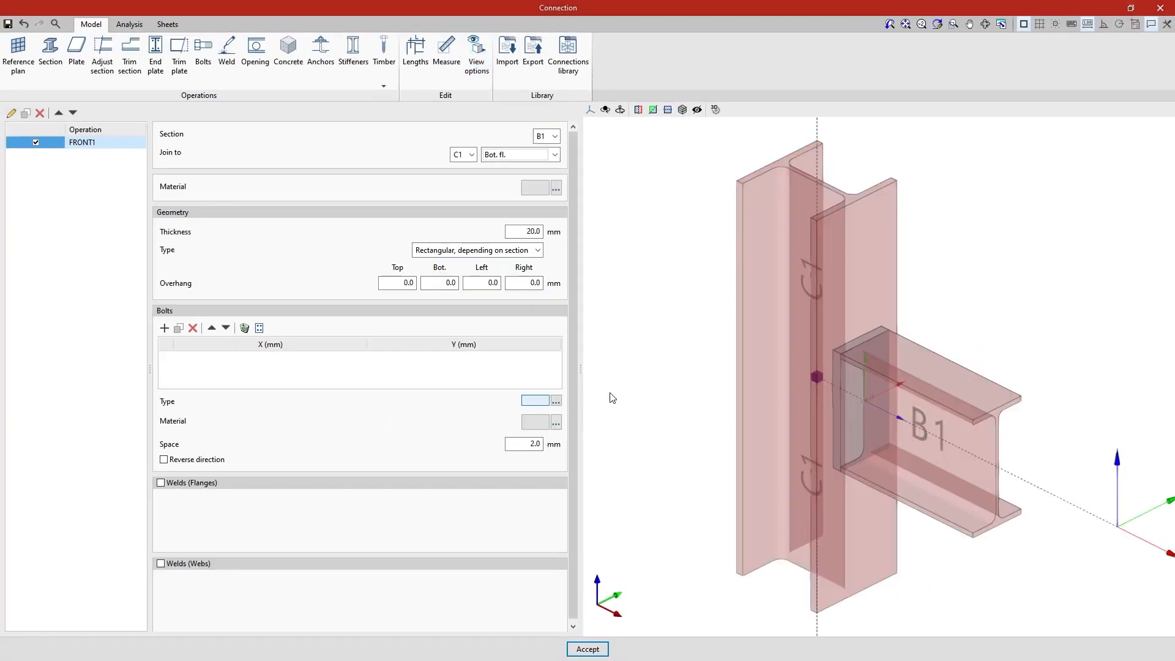
# Assign S275 as the end plate's material.
pyautogui.moveTo(704, 385); pyautogui.dragTo(746, 449, button='middle')
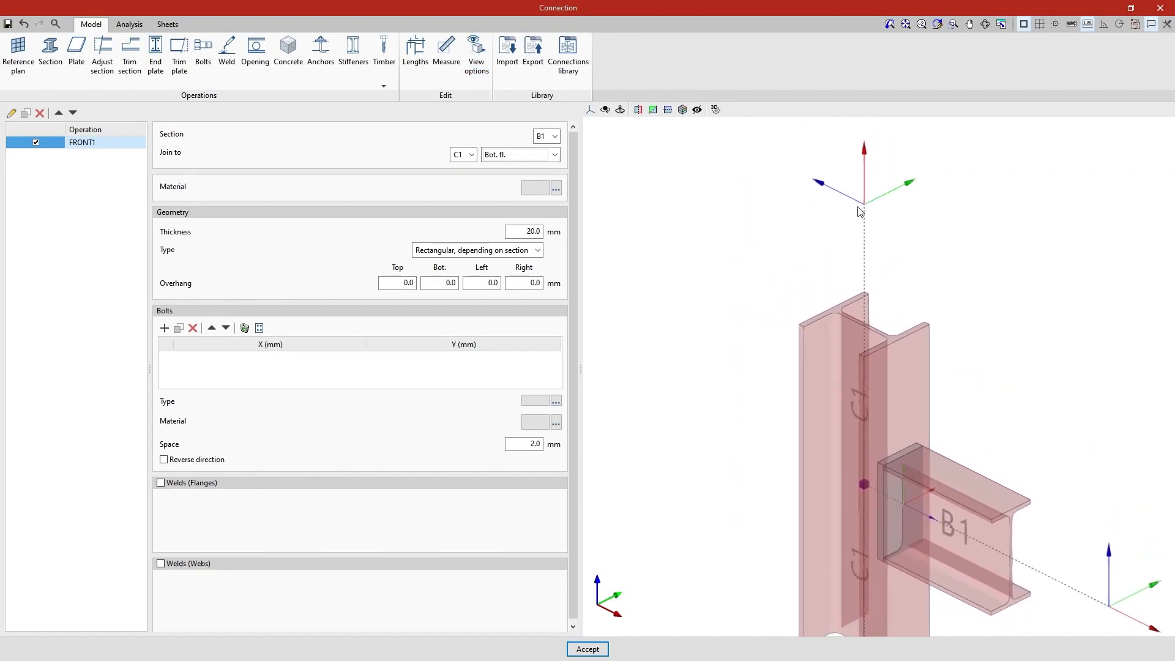
pyautogui.moveTo(829, 192); pyautogui.dragTo(809, 126, button='middle')
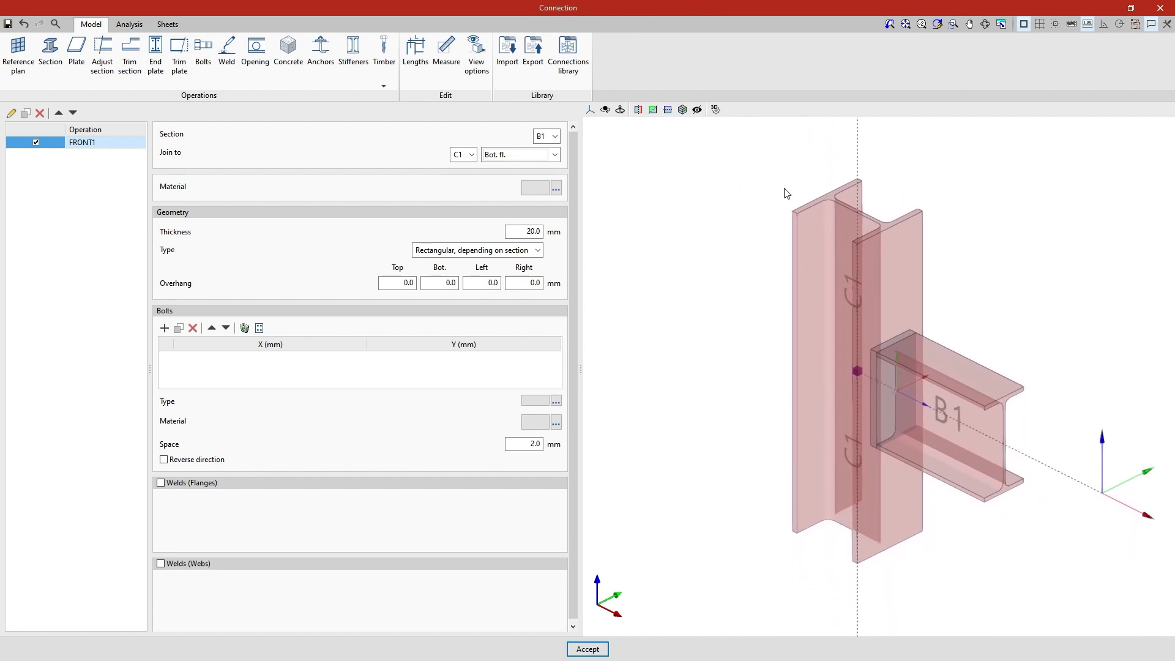
pyautogui.moveTo(786, 244); pyautogui.dragTo(782, 191, button='middle')
pyautogui.click(556, 190)
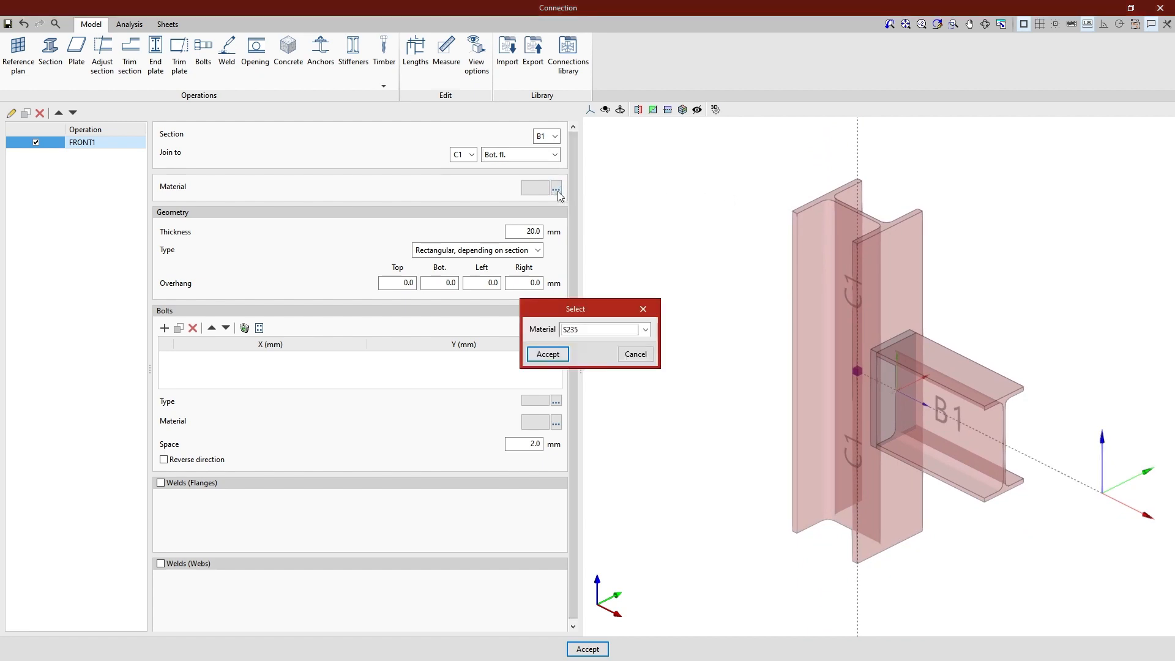
pyautogui.click(646, 329)
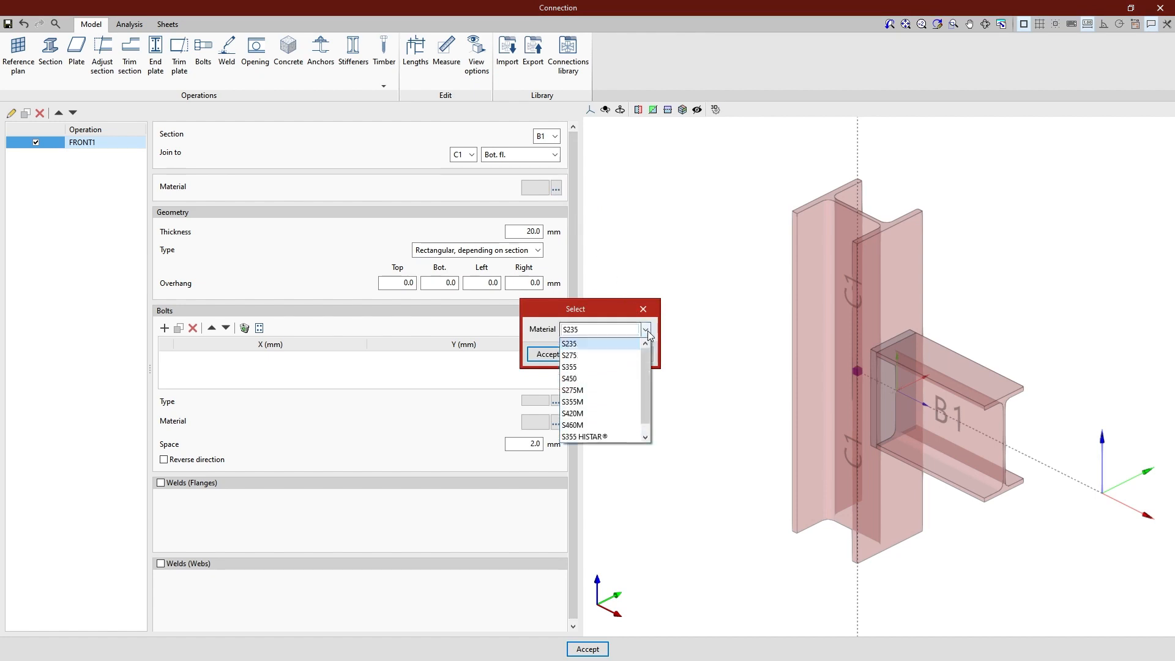
pyautogui.click(595, 355)
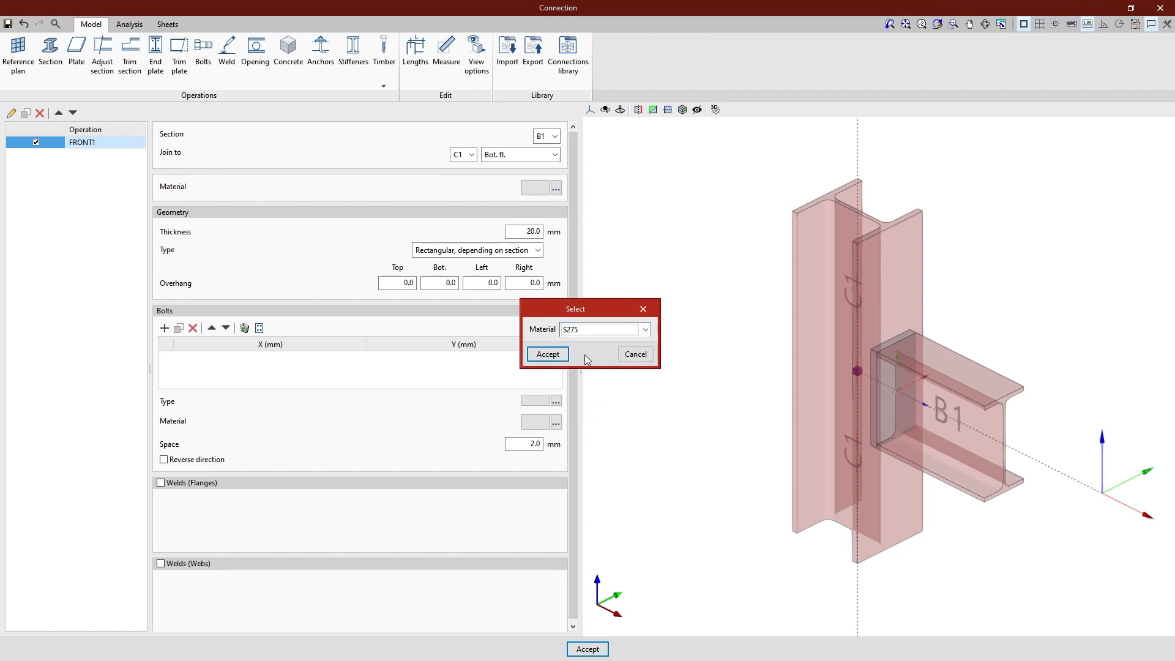
pyautogui.click(565, 355)
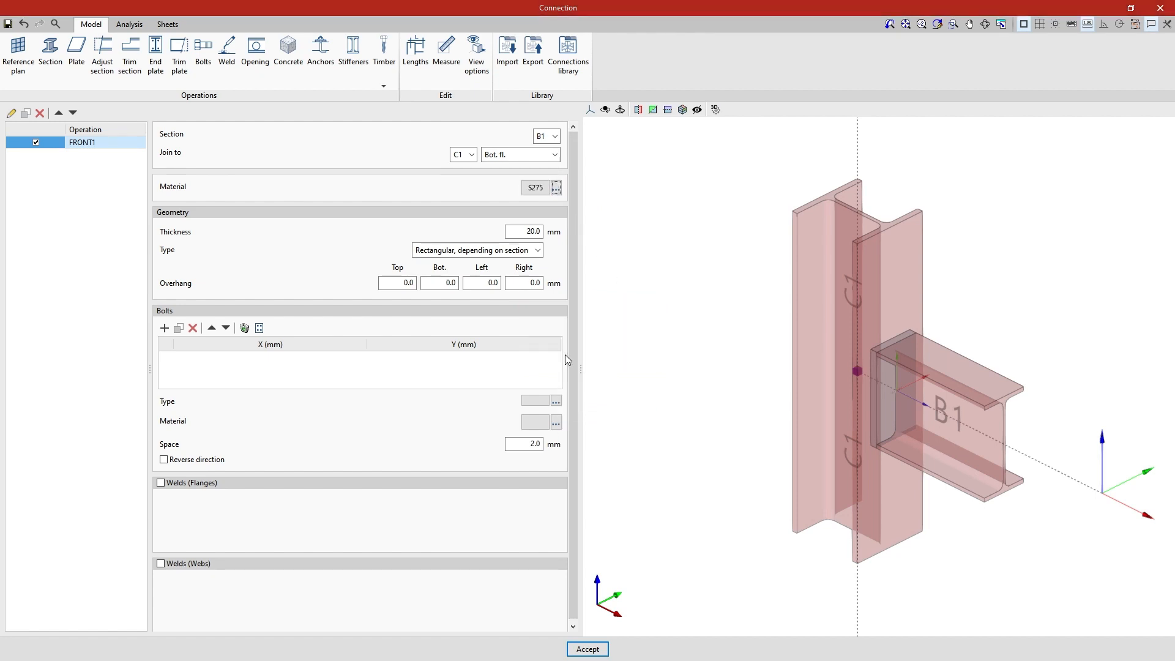
# Set the end plate's thickness to 12 mm.
pyautogui.doubleClick(525, 231)
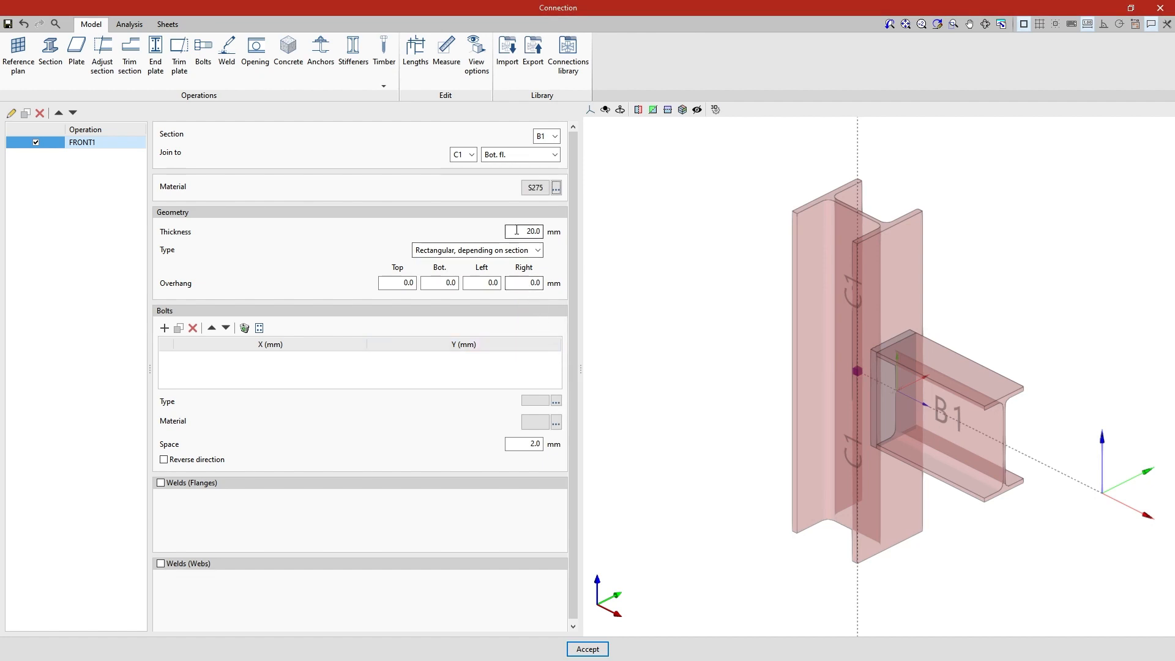
pyautogui.press('BackSpace')
pyautogui.write('12')
pyautogui.press('Tab')
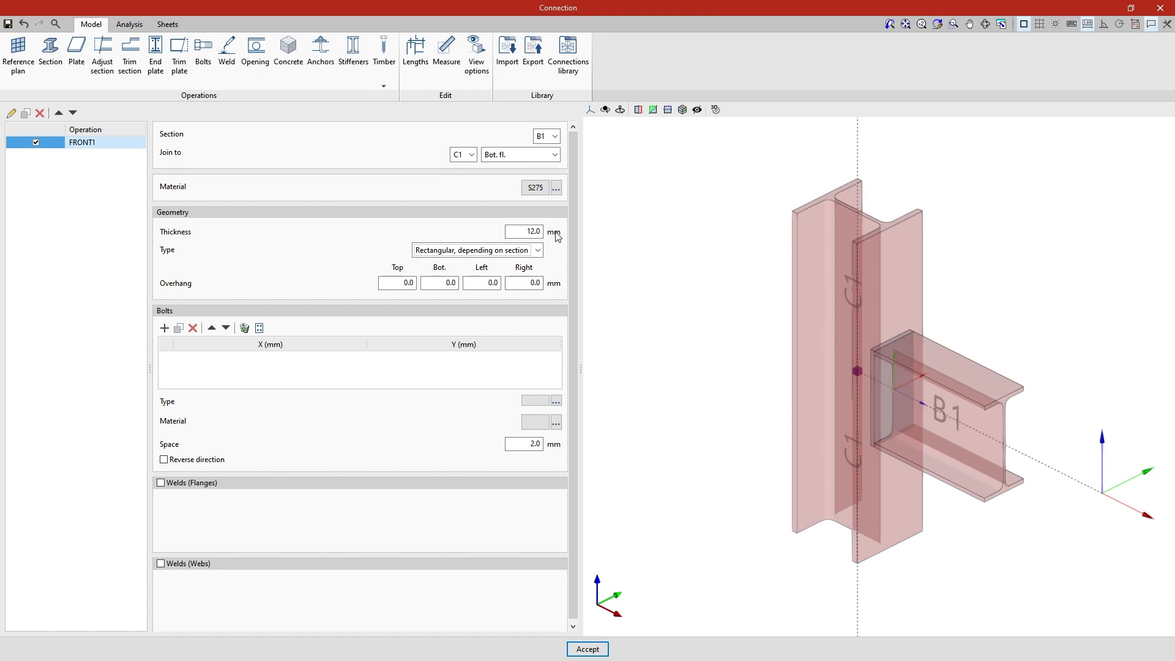
# Try the Rectangular geometry type for the end plate, returning to Rectangular, depending on section.
pyautogui.click(538, 251)
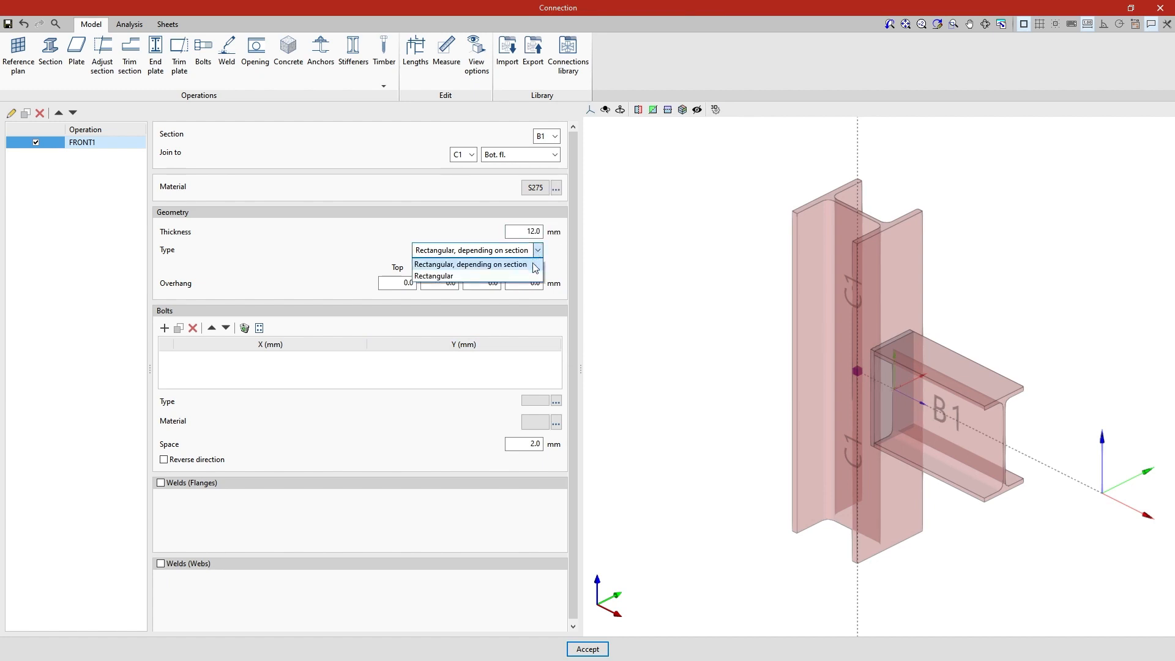
pyautogui.click(534, 267)
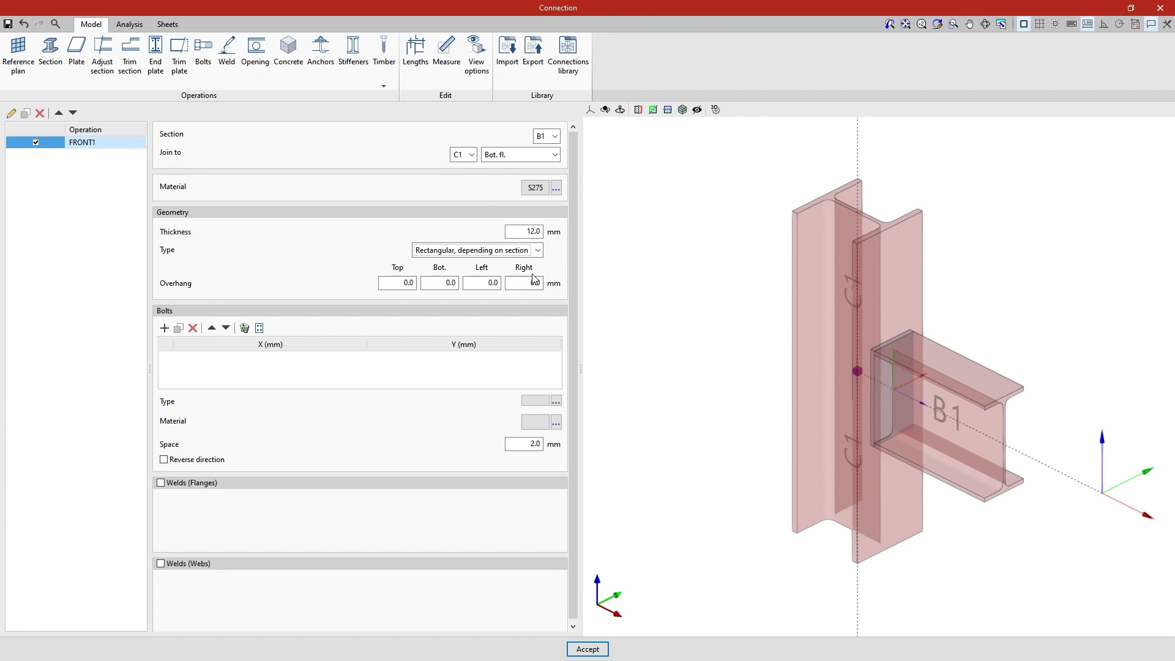
pyautogui.click(538, 252)
pyautogui.click(516, 274)
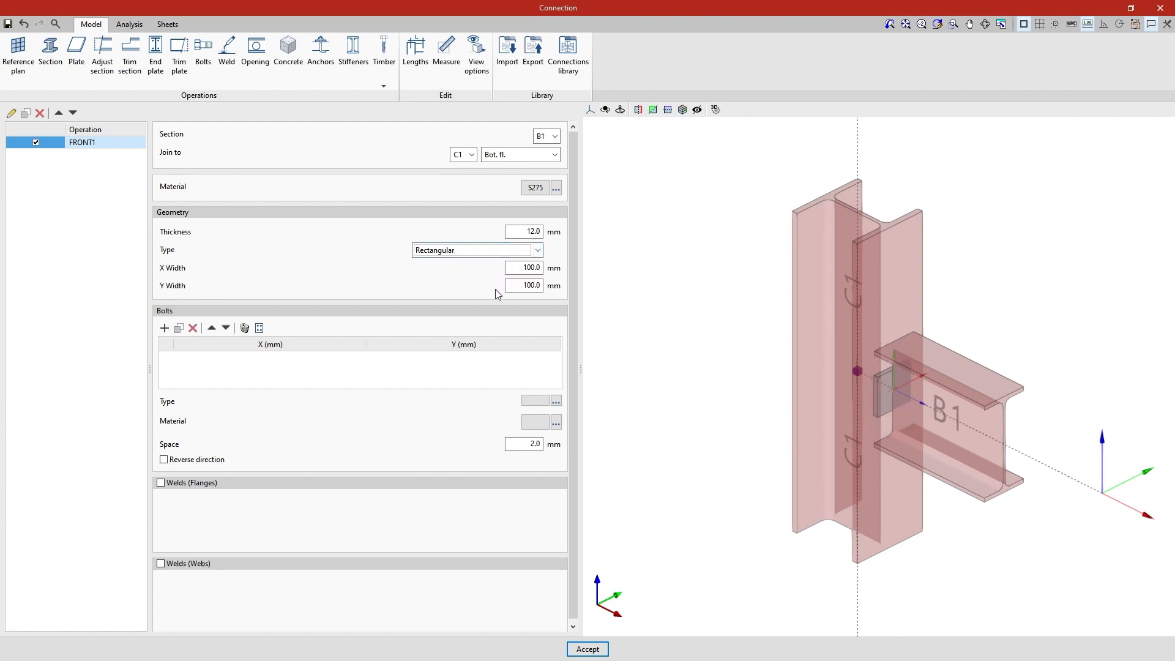
pyautogui.click(536, 251)
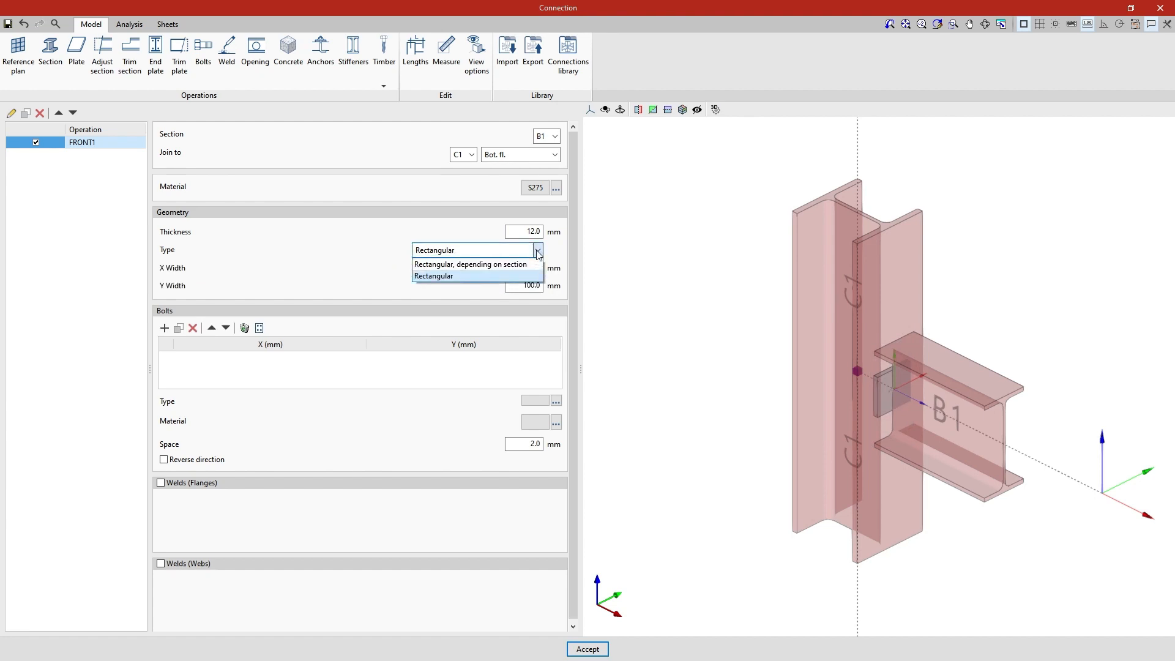
pyautogui.click(530, 265)
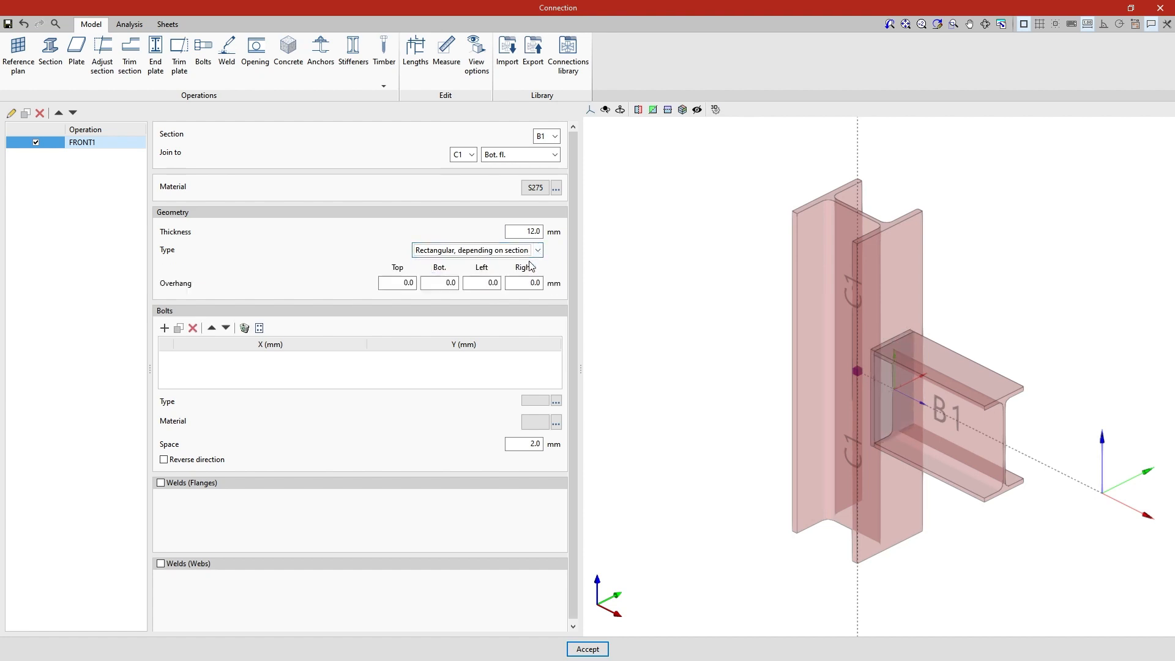
# Set the end plate's top, bottom, left and right overhangs to 15 mm each.
pyautogui.click(404, 282)
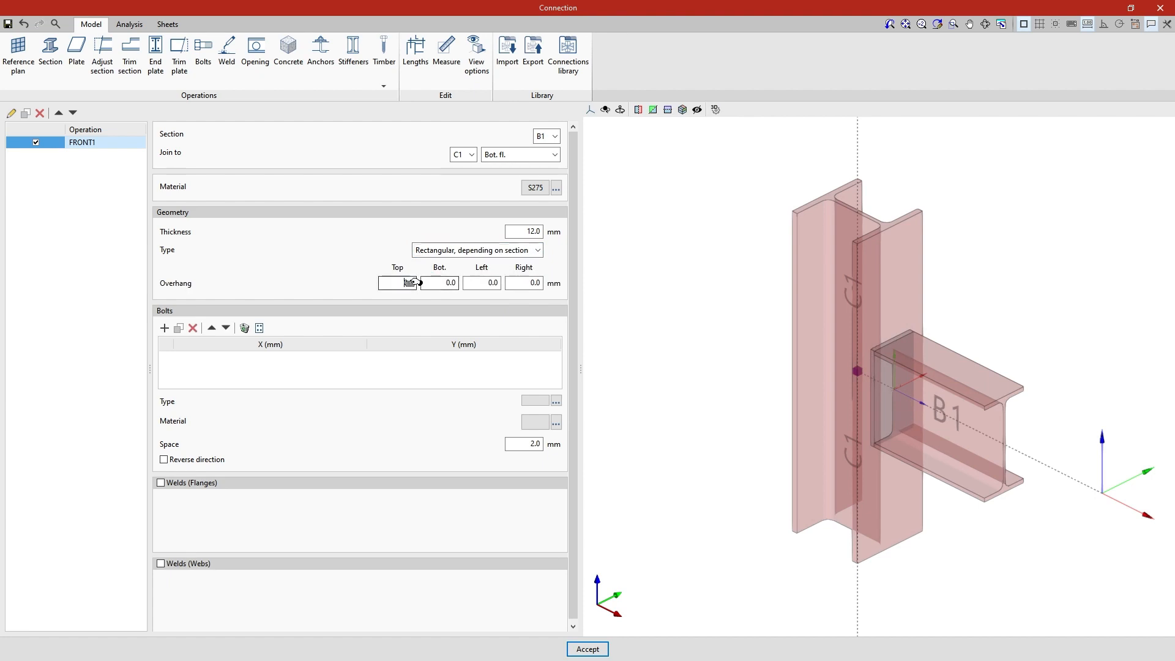
pyautogui.write('15')
pyautogui.press('Tab')
pyautogui.write('1')
pyautogui.press('Tab')
pyautogui.write('1')
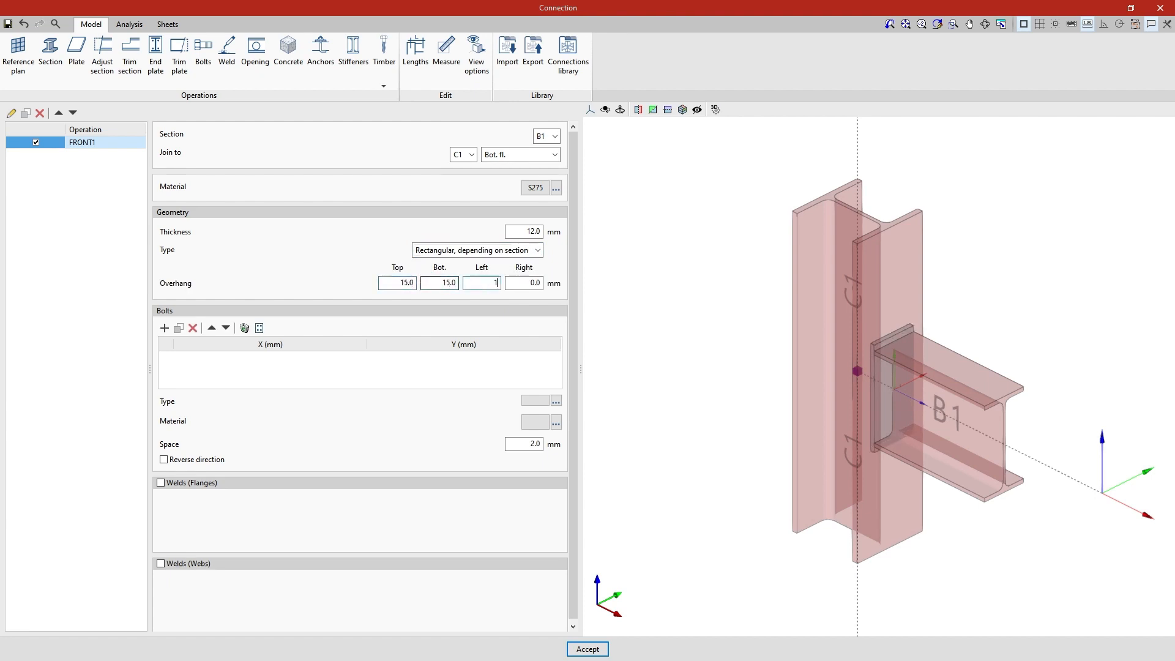
pyautogui.press('Tab')
pyautogui.write('1')
pyautogui.press('Return')
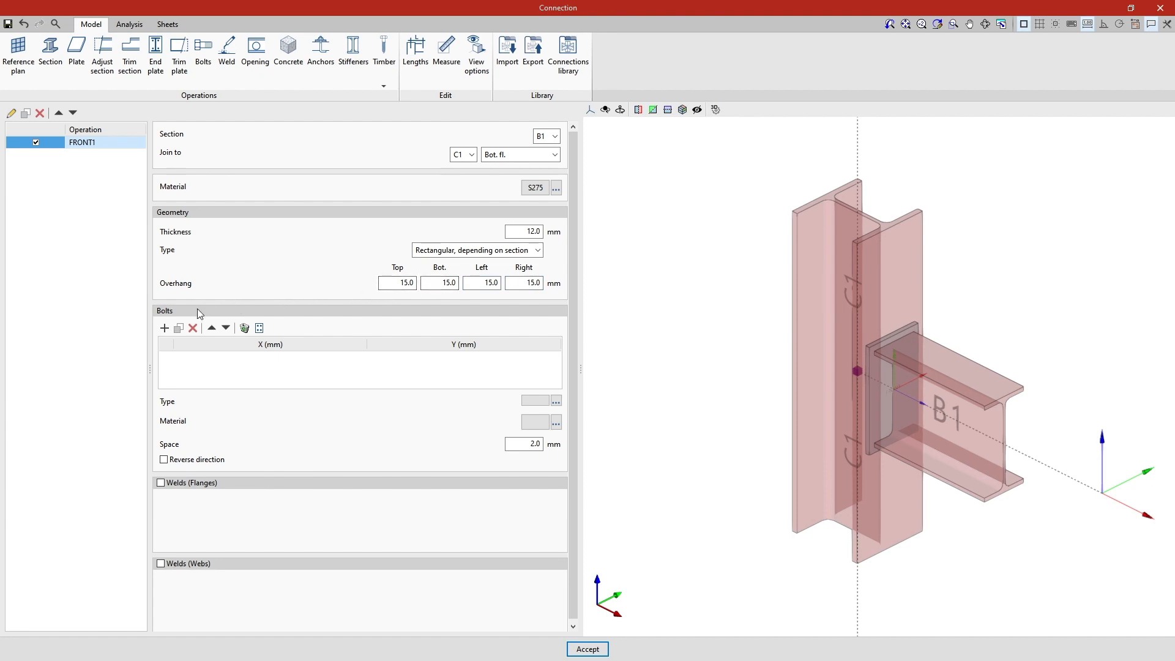
# Set up automatic bolt generation for the end plate with 3 rows and 2 columns, leaving no manually added bolt.
pyautogui.click(164, 329)
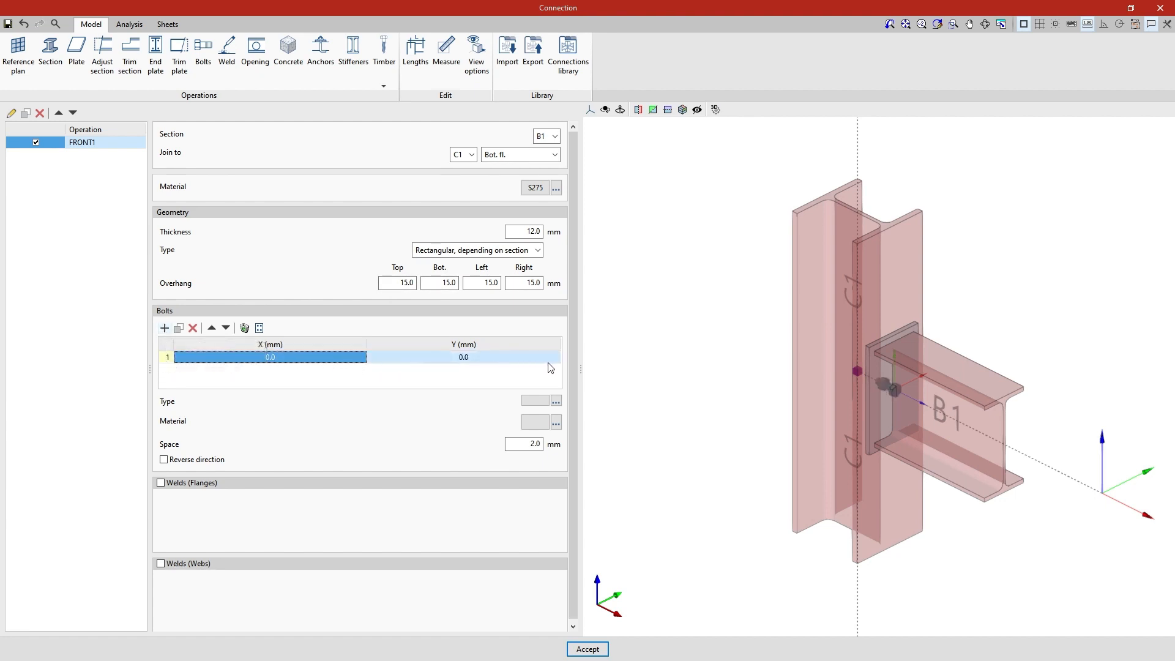
pyautogui.click(192, 331)
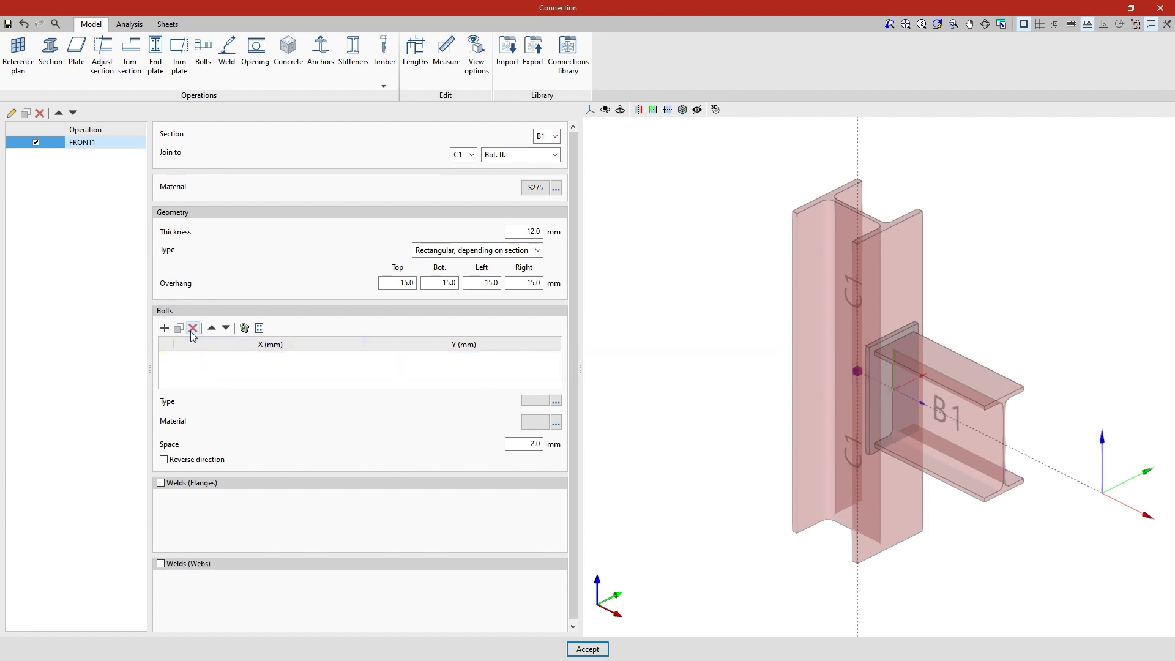
pyautogui.click(260, 329)
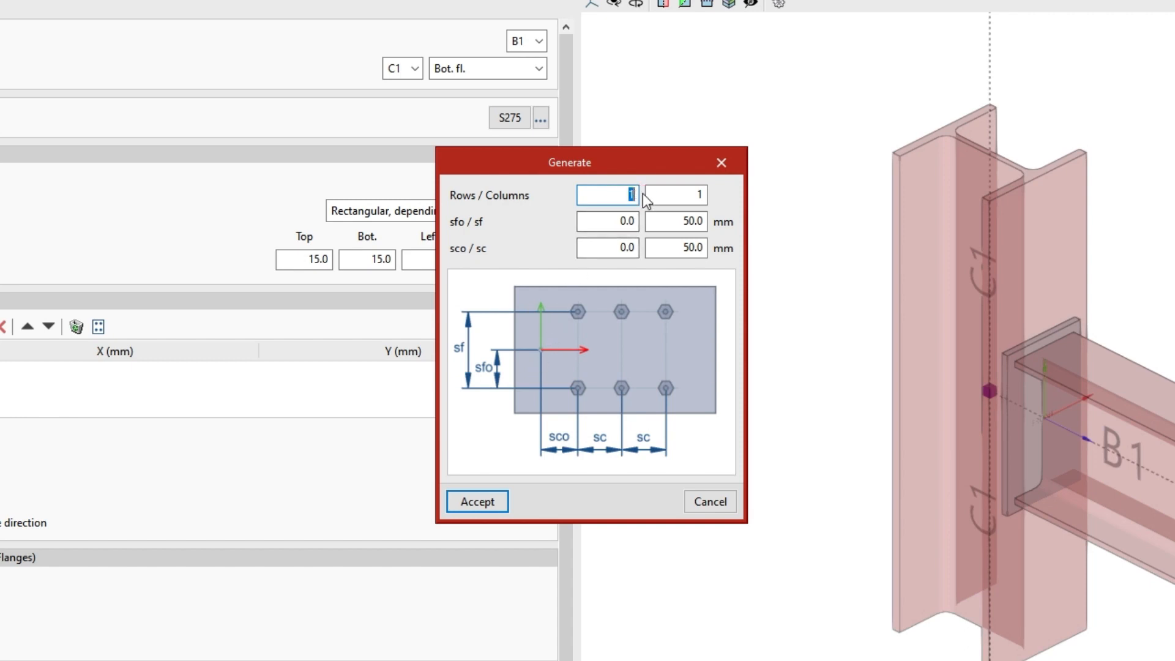
pyautogui.write('3')
pyautogui.press('Tab')
pyautogui.write('2')
pyautogui.press('Tab')
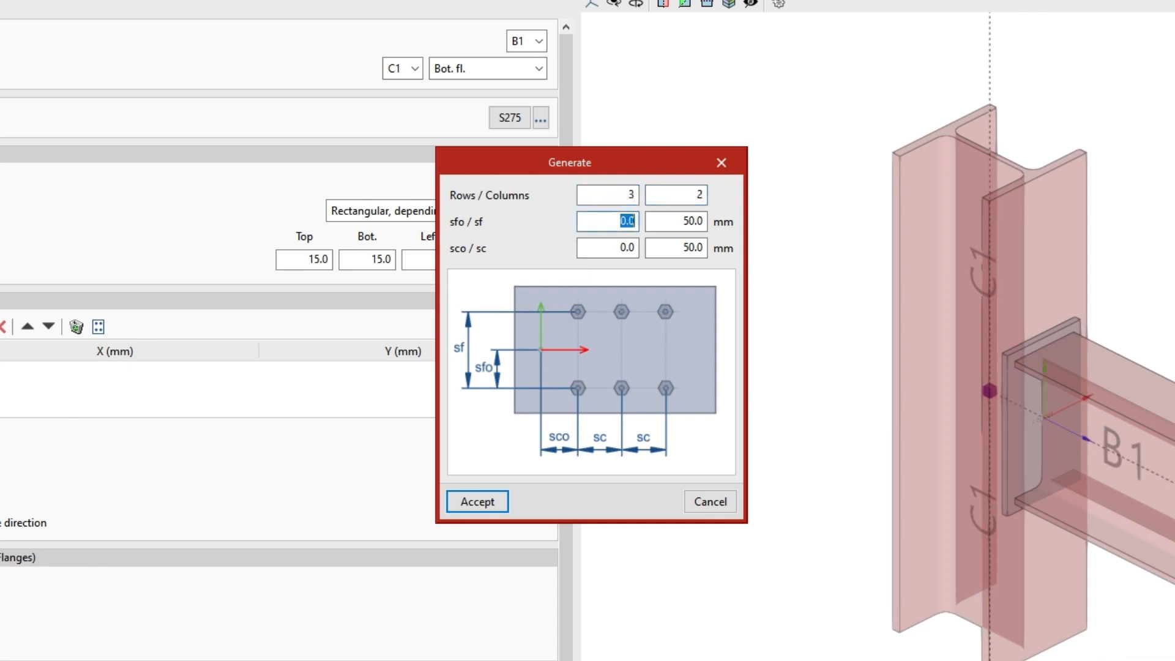
# Generate the bolt pattern with row offset -80 mm, row spacing 80 mm, column offset -40 mm and column spacing 80 mm.
pyautogui.write('-80')
pyautogui.press('Tab')
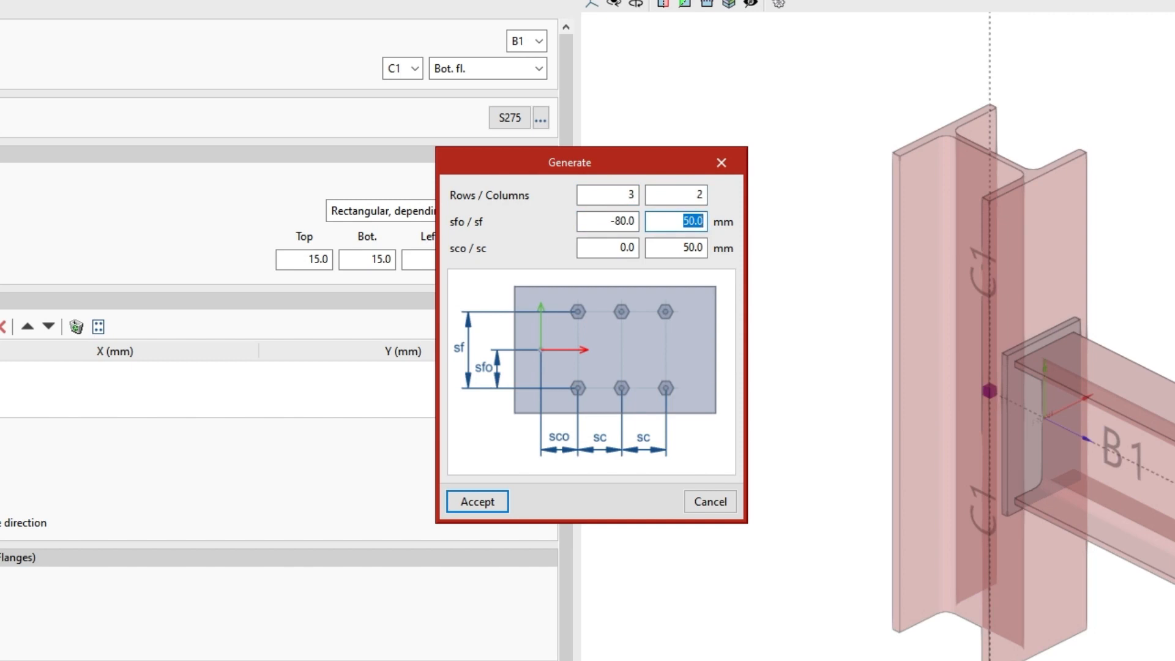
pyautogui.write('80')
pyautogui.press('Tab')
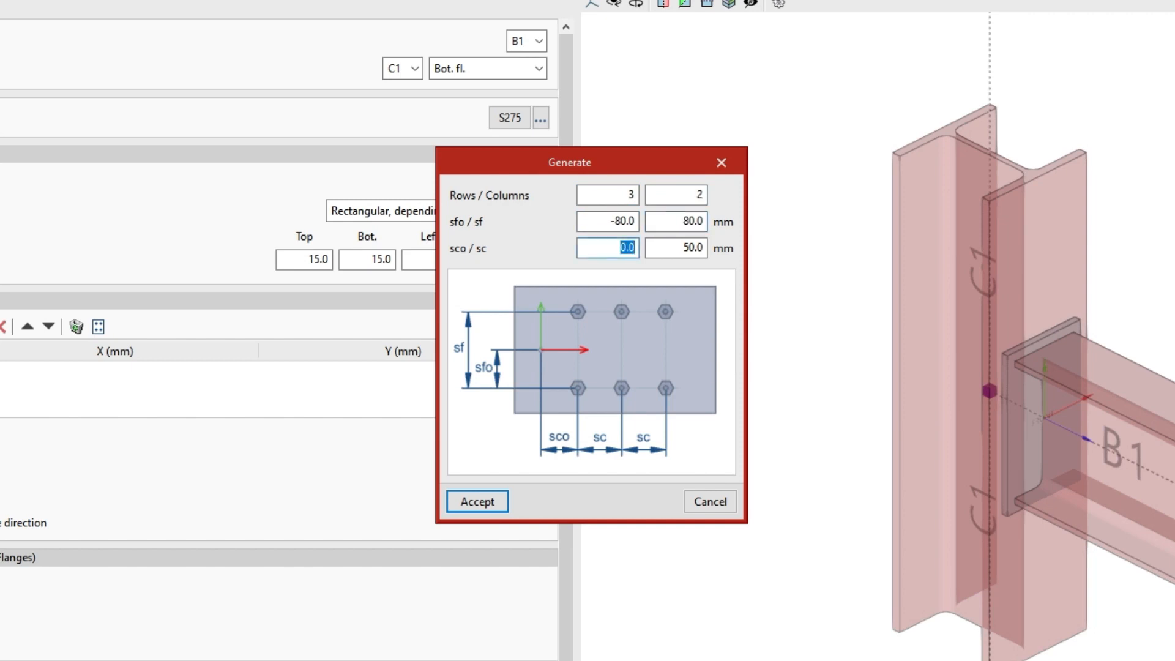
pyautogui.write('-40')
pyautogui.press('Tab')
pyautogui.write('80')
pyautogui.press('Tab')
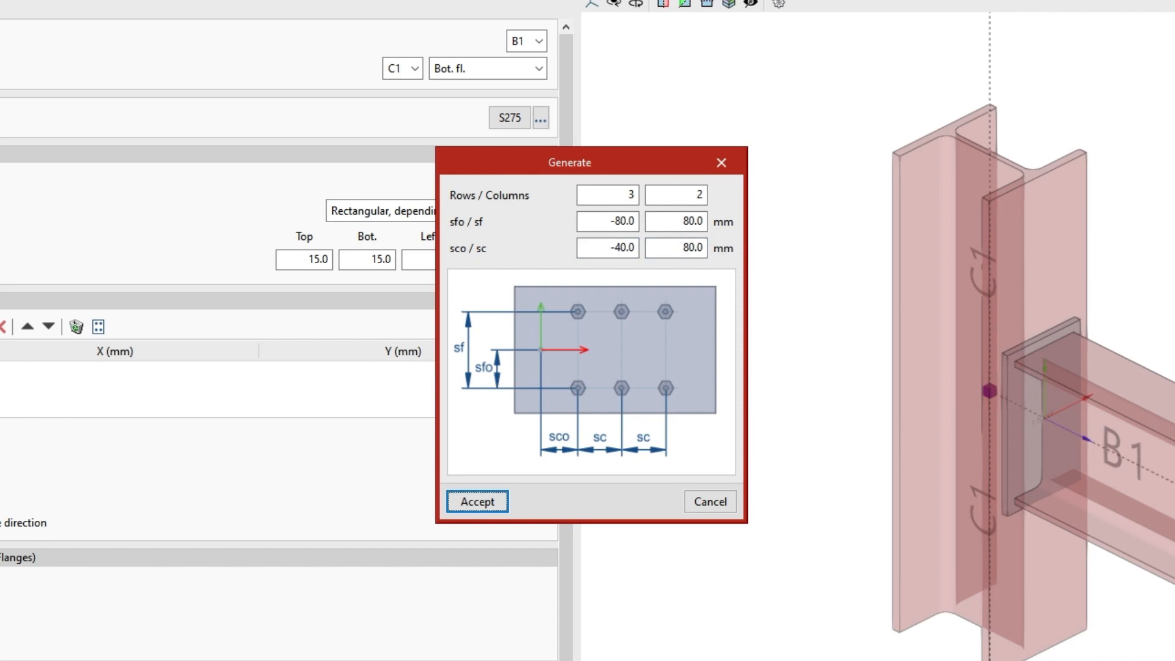
pyautogui.click(502, 500)
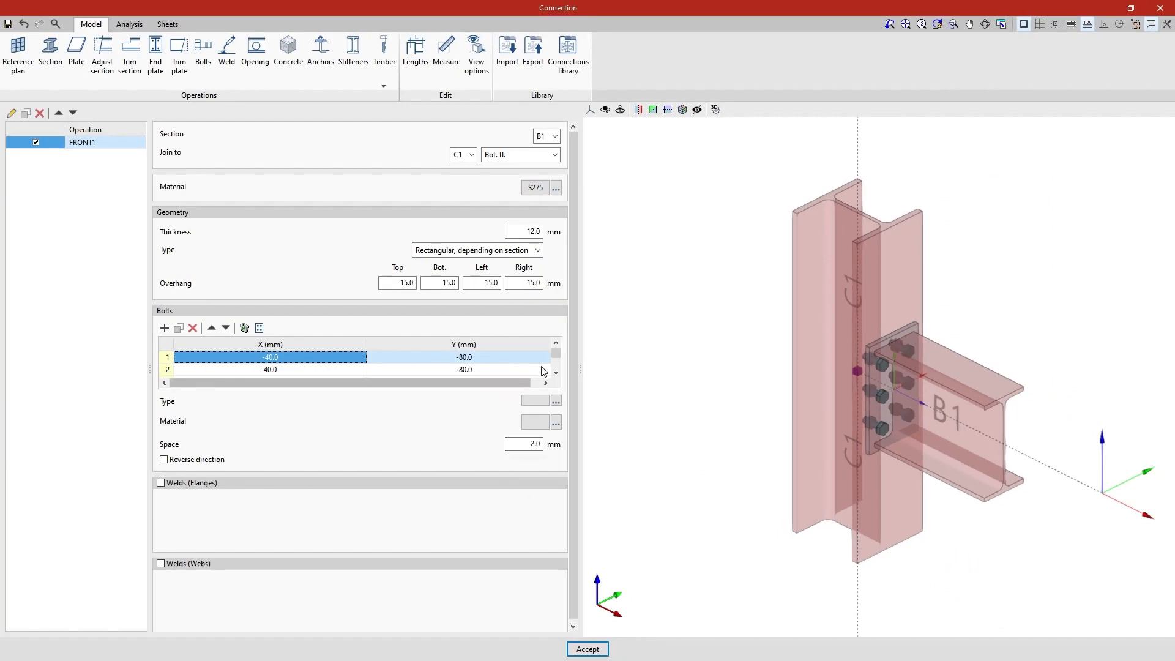
pyautogui.moveTo(557, 353); pyautogui.dragTo(559, 372)
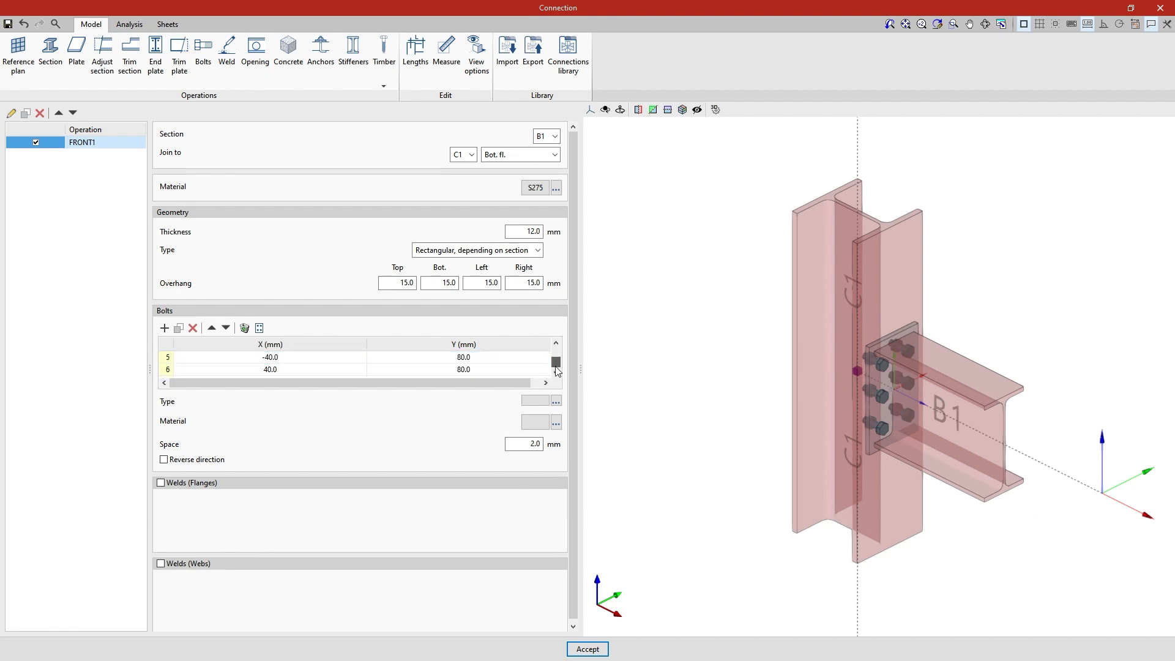
# Set the end plate's bolt type to series ISO 4014 with a nominal diameter of 14.
pyautogui.click(556, 401)
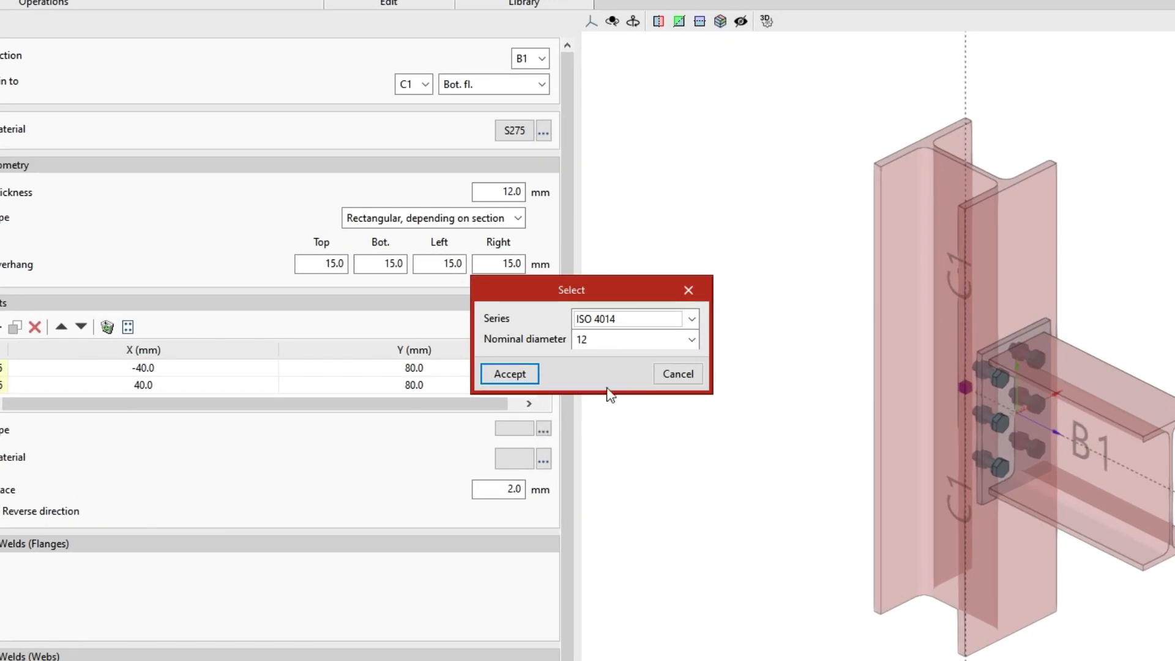
pyautogui.click(692, 319)
pyautogui.click(692, 320)
pyautogui.click(692, 340)
pyautogui.click(633, 375)
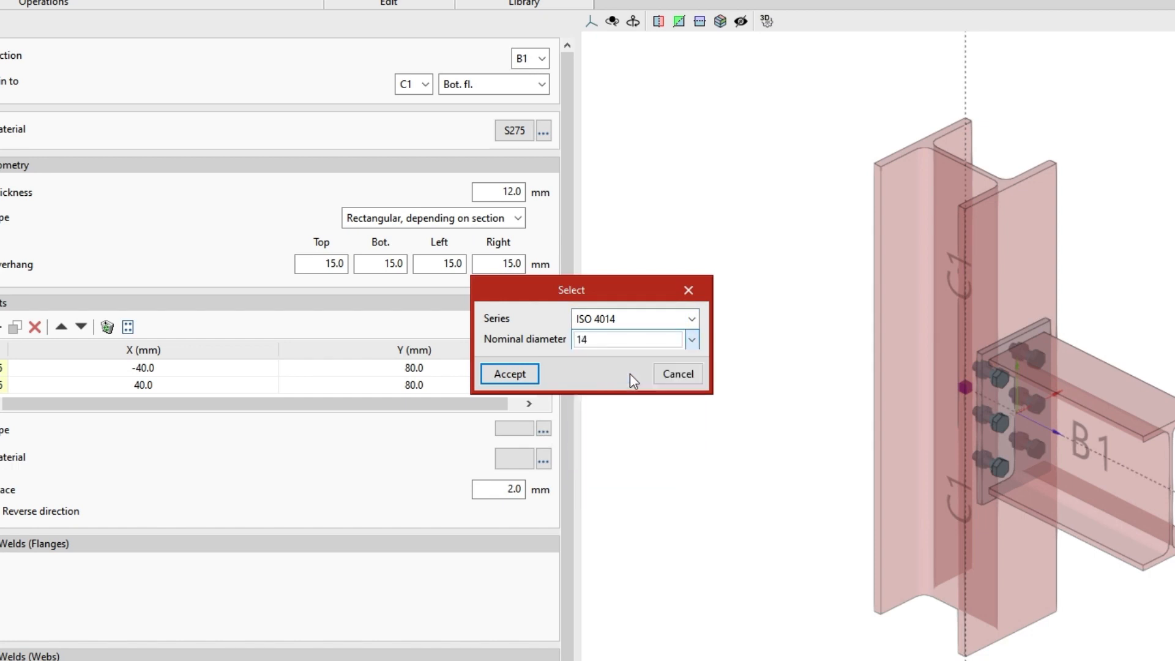
pyautogui.click(532, 375)
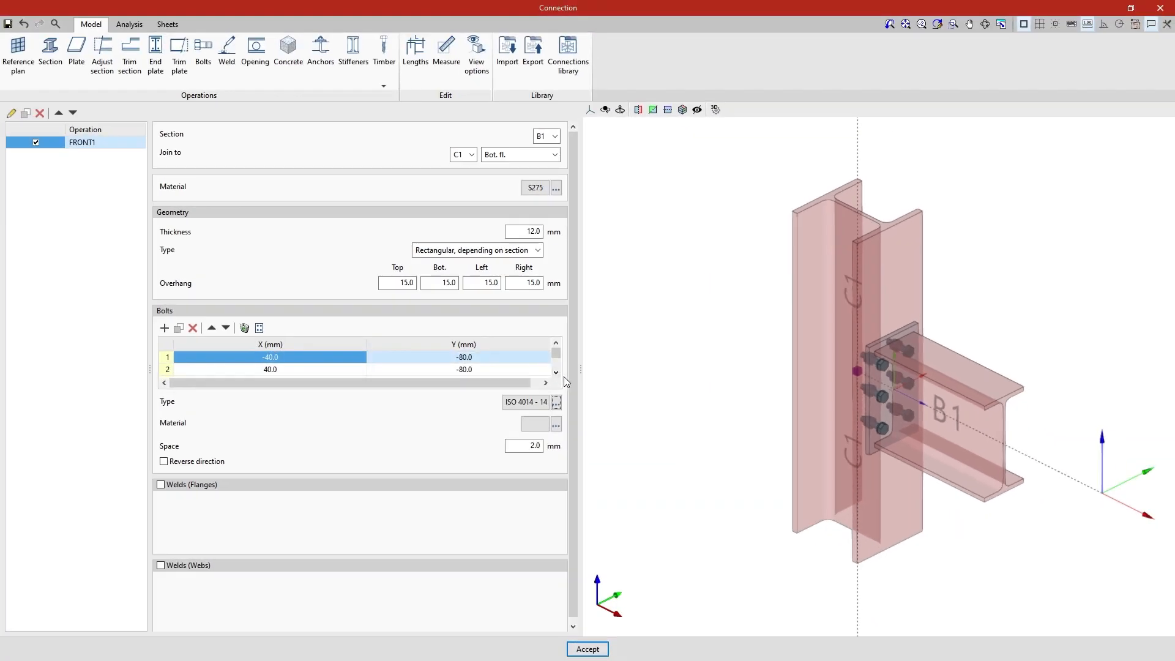
# Assign bolt material 5.6 to the end plate's bolts.
pyautogui.click(556, 424)
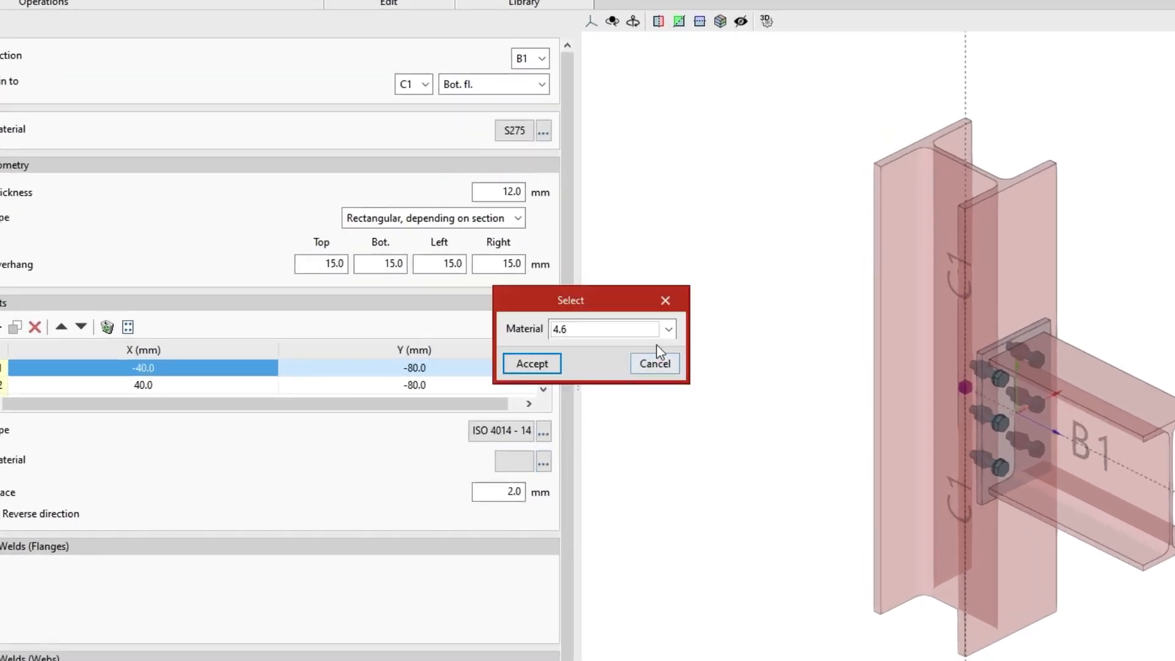
pyautogui.click(669, 328)
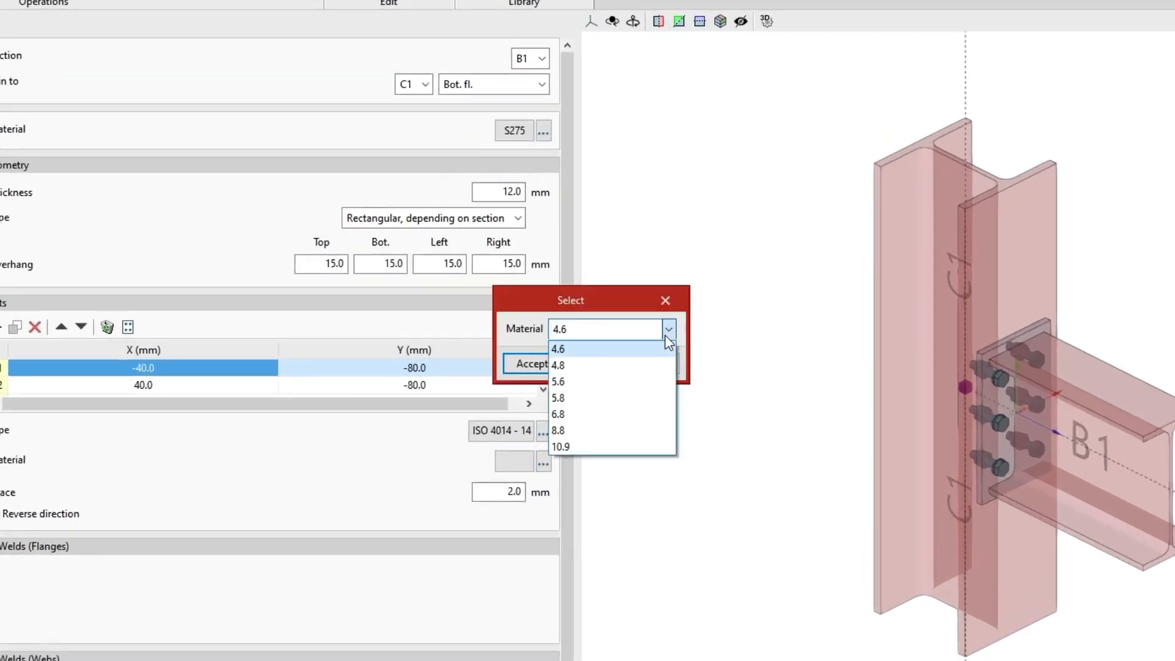
pyautogui.click(592, 383)
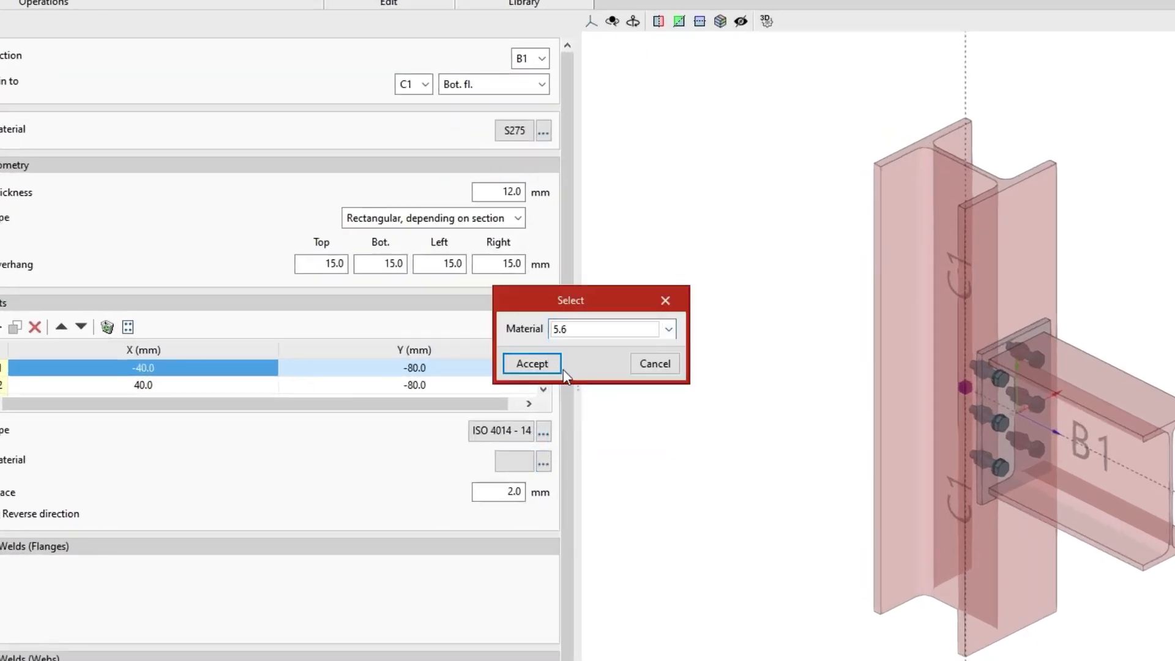
pyautogui.click(548, 364)
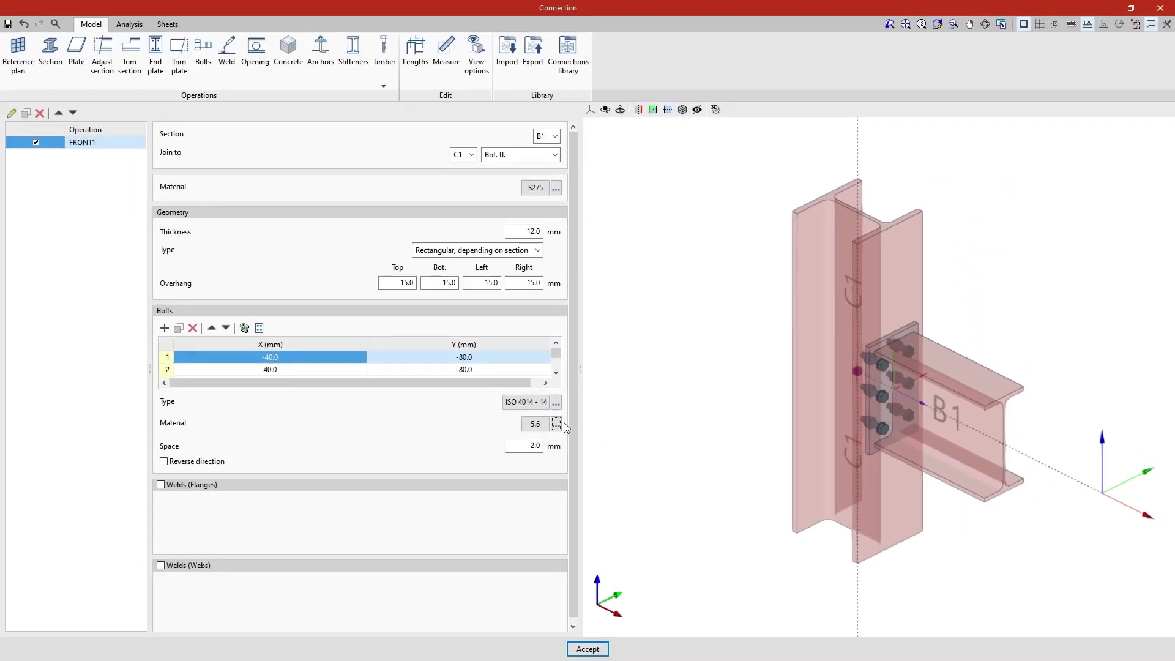
# Set the bolt space to 1 mm.
pyautogui.doubleClick(531, 446)
pyautogui.write('1')
pyautogui.click(555, 447)
# Try reversing the direction of the end plate's bolts, leaving the reversal off.
pyautogui.click(164, 467)
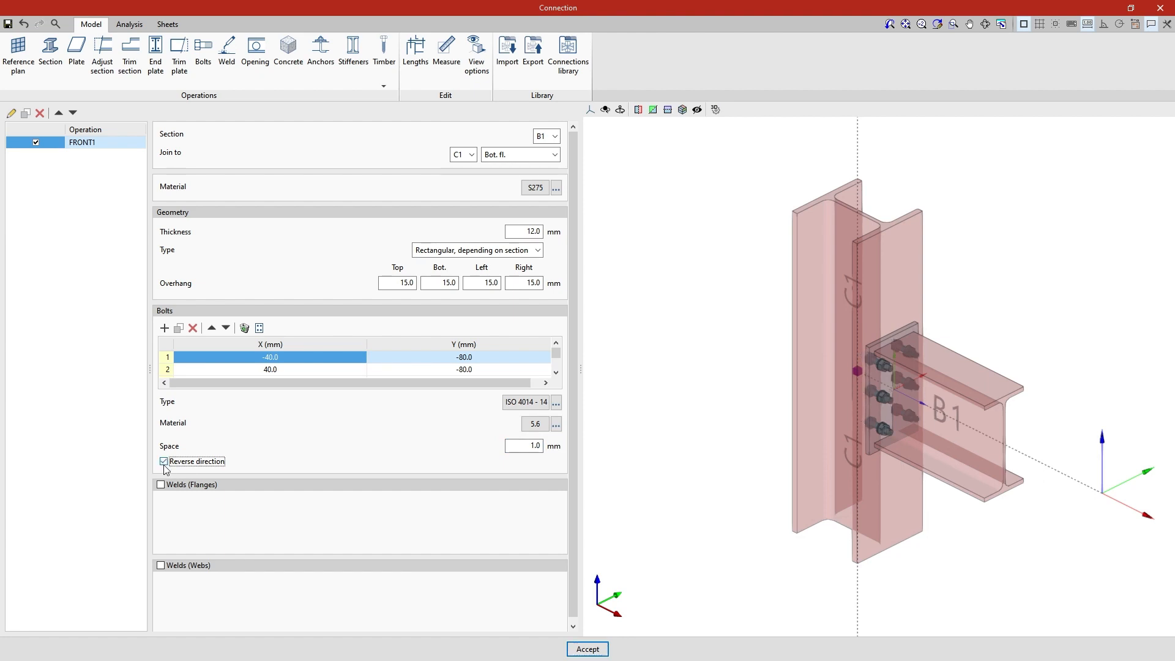
pyautogui.click(164, 467)
pyautogui.click(164, 467)
pyautogui.click(164, 467)
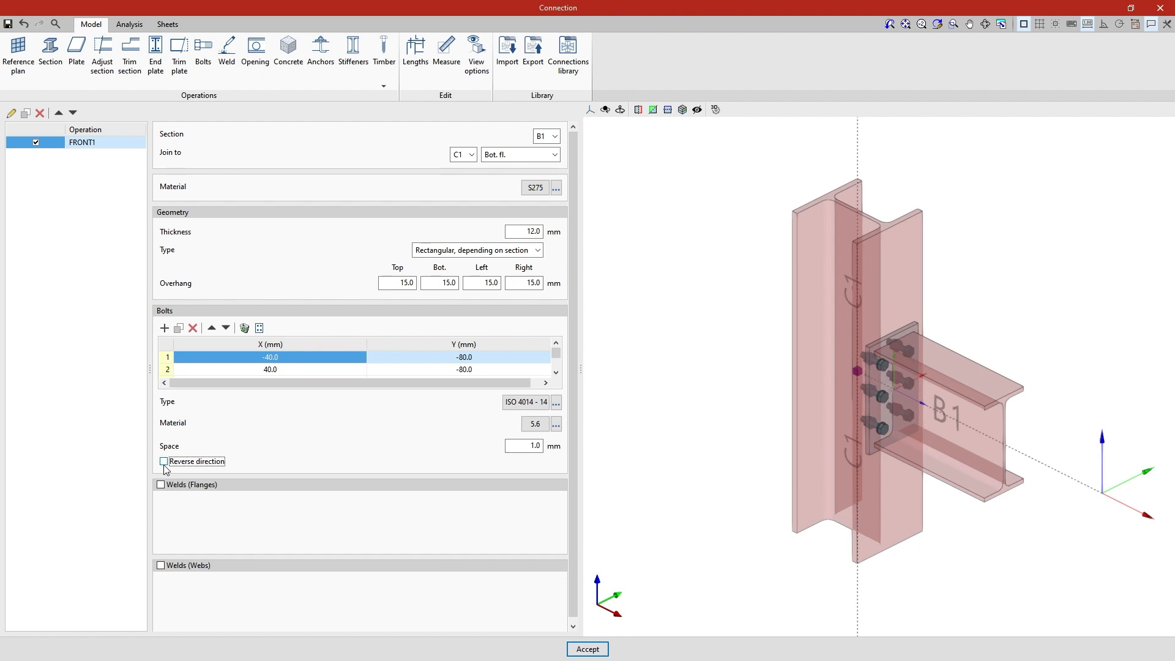
# Enable welds for both the flanges and the webs, choosing the first fillet preparation option for the flange welds.
pyautogui.click(161, 485)
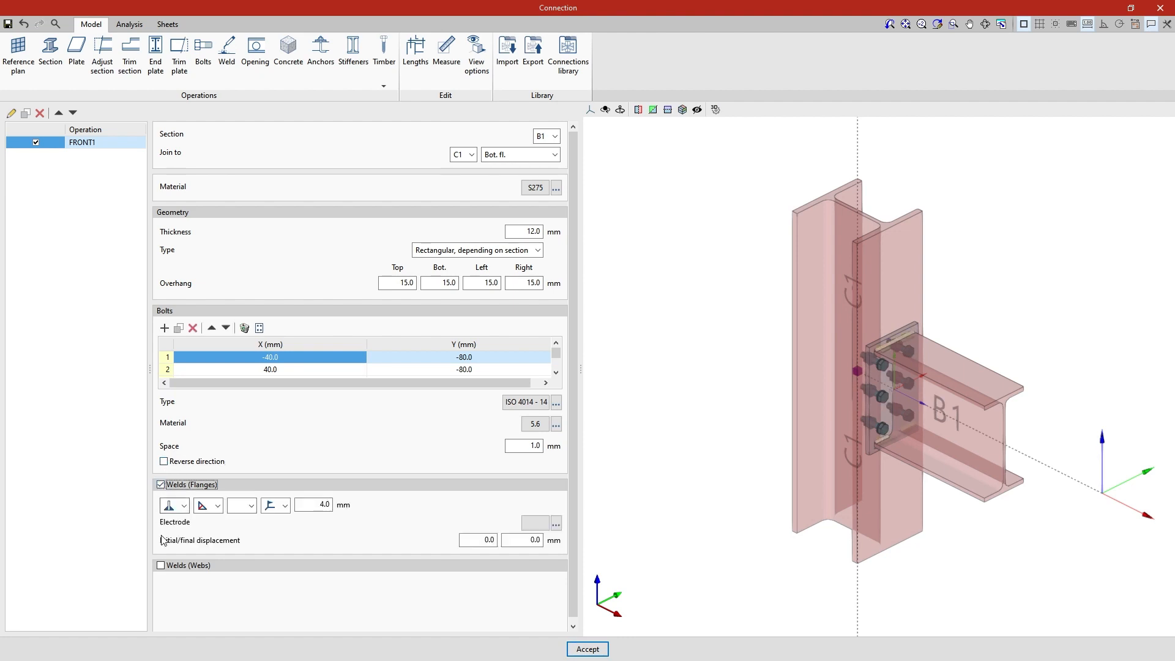
pyautogui.click(161, 566)
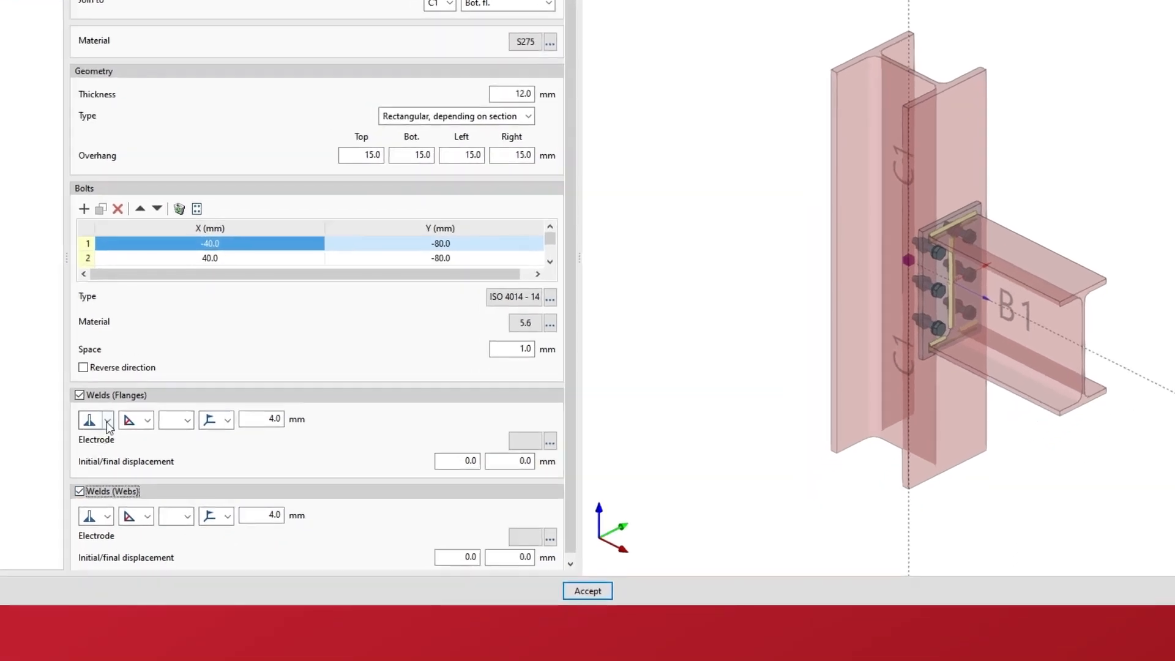
pyautogui.click(184, 506)
pyautogui.click(148, 424)
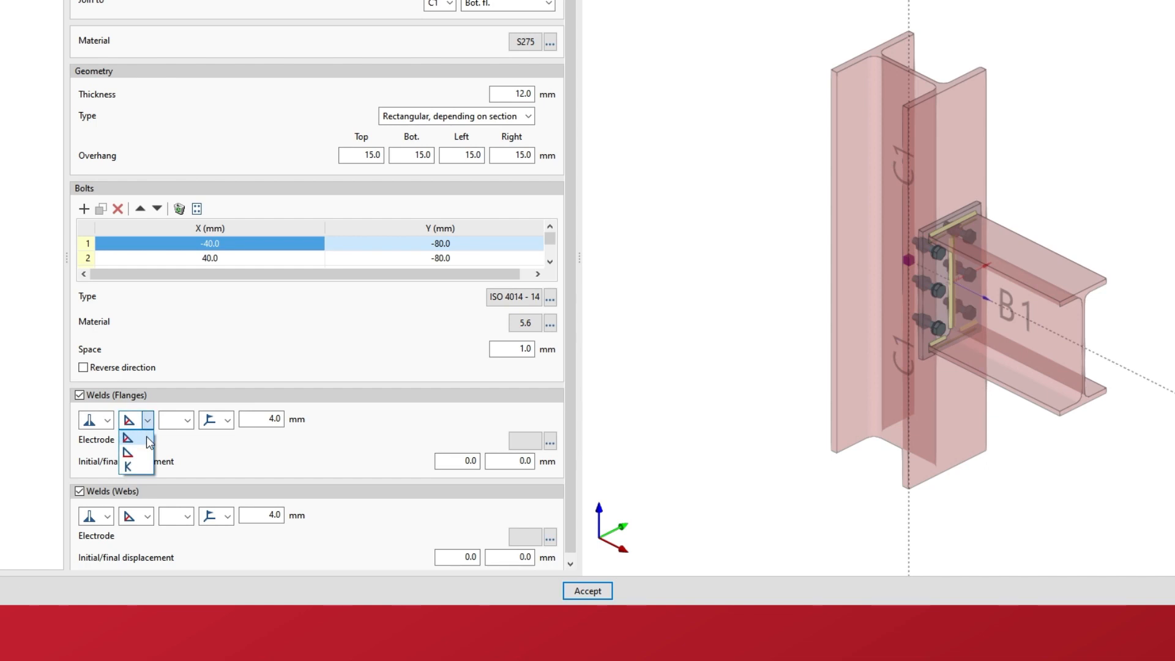
pyautogui.click(147, 437)
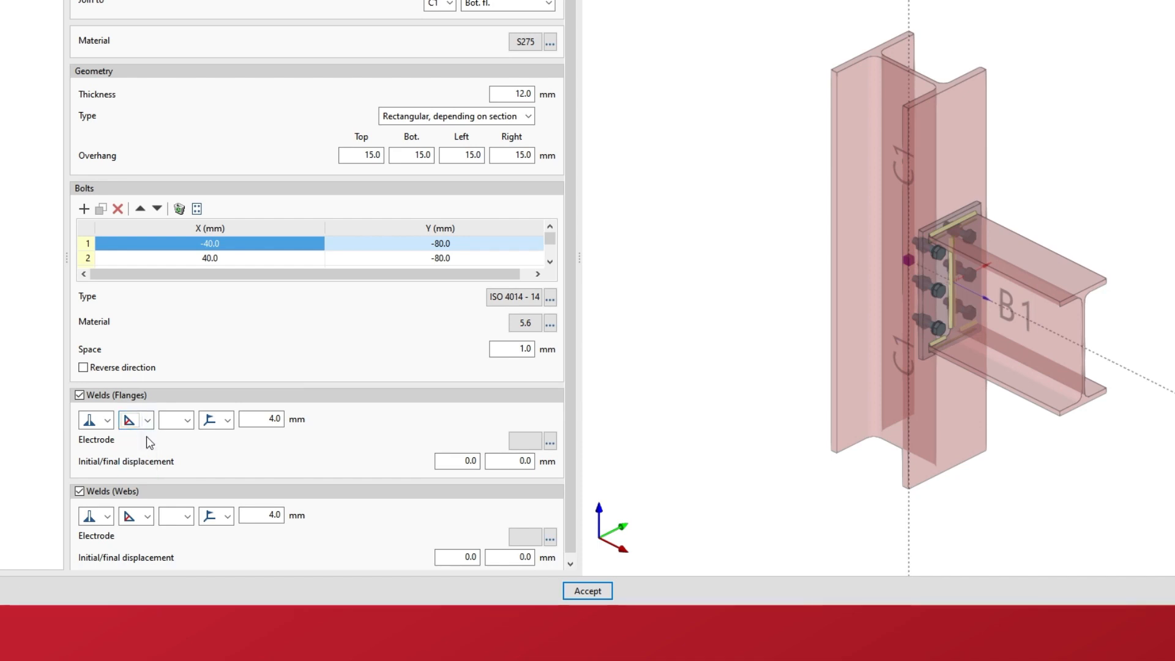
# Choose the blank surface finish and the flag symbol option for the flange welds, with a weld size of 4 mm.
pyautogui.click(186, 423)
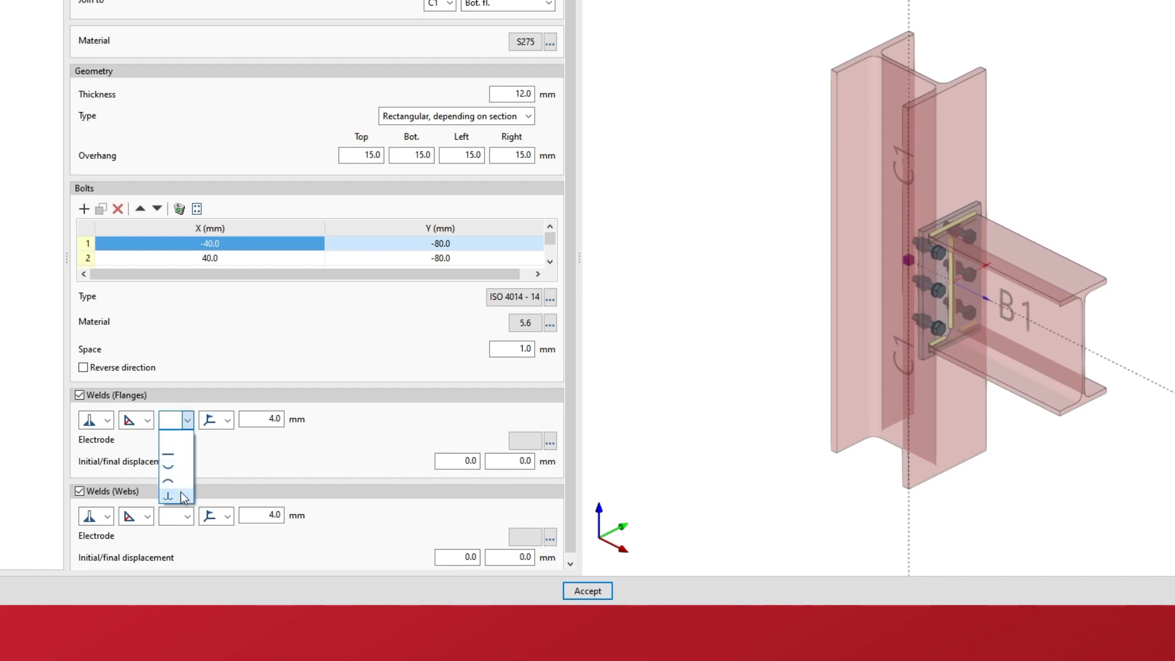
pyautogui.click(185, 453)
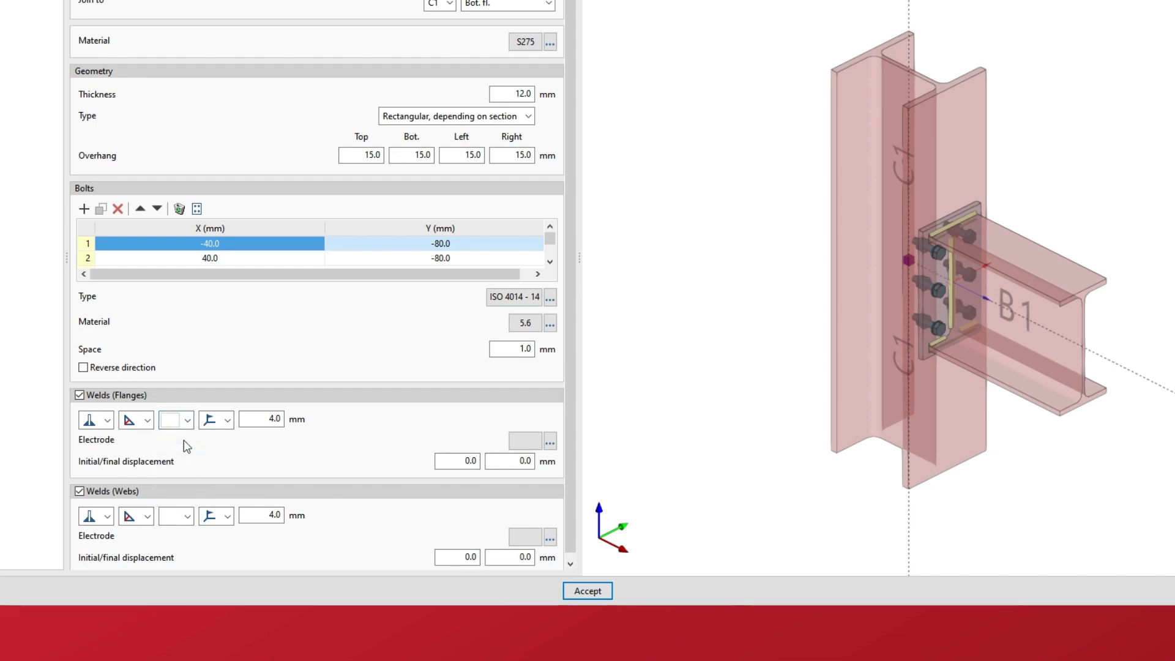
pyautogui.click(228, 421)
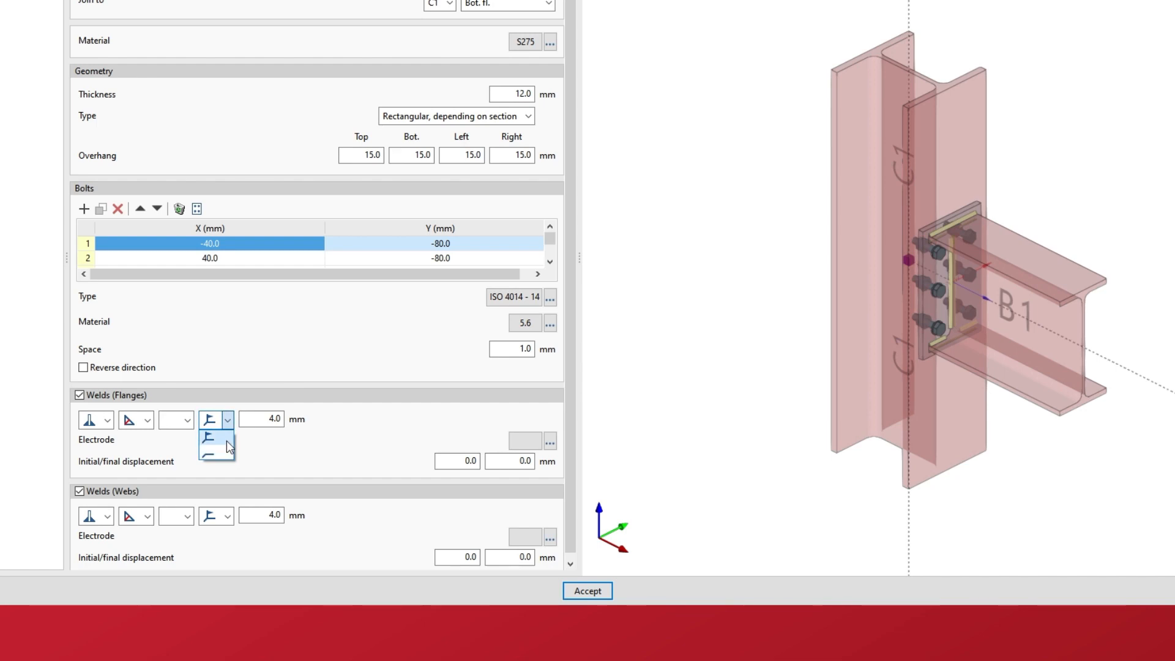
pyautogui.click(227, 441)
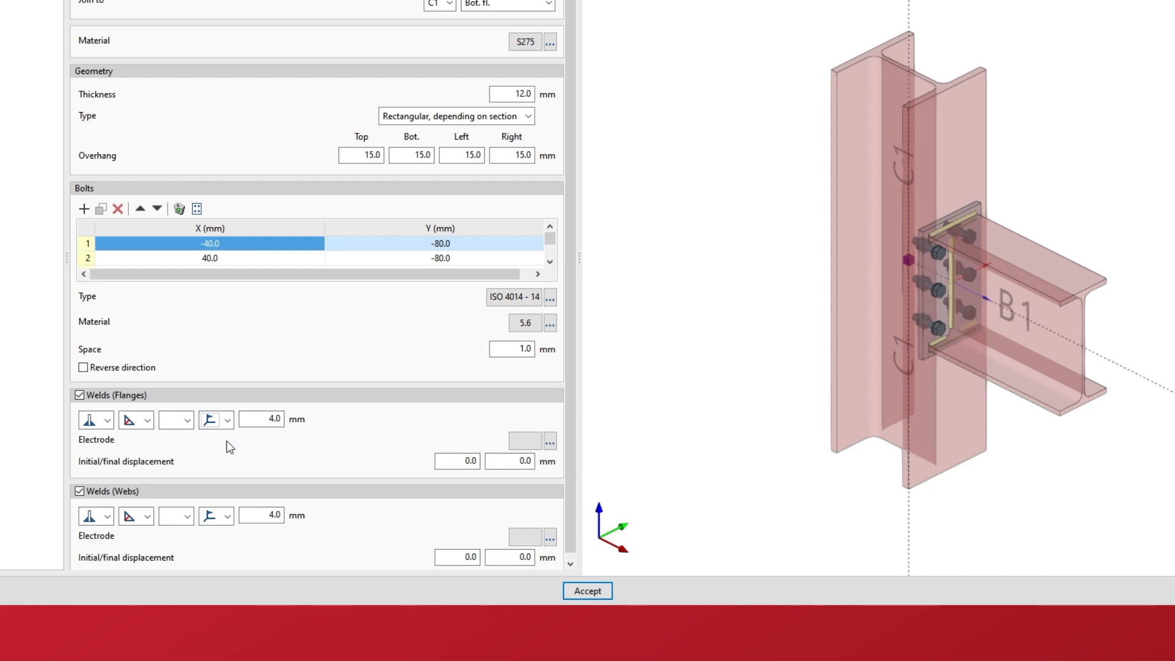
pyautogui.click(259, 422)
pyautogui.write('4')
pyautogui.press('Tab')
# Check the flange welds' electrode properties and their initial and final displacement settings.
pyautogui.click(532, 445)
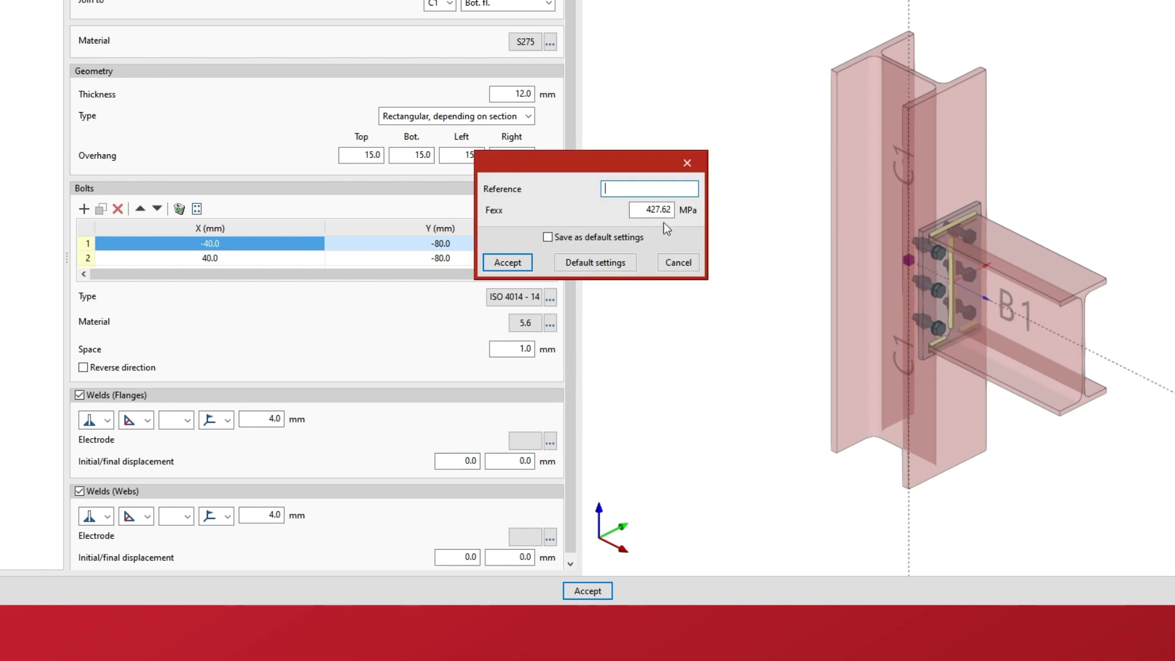
pyautogui.click(687, 163)
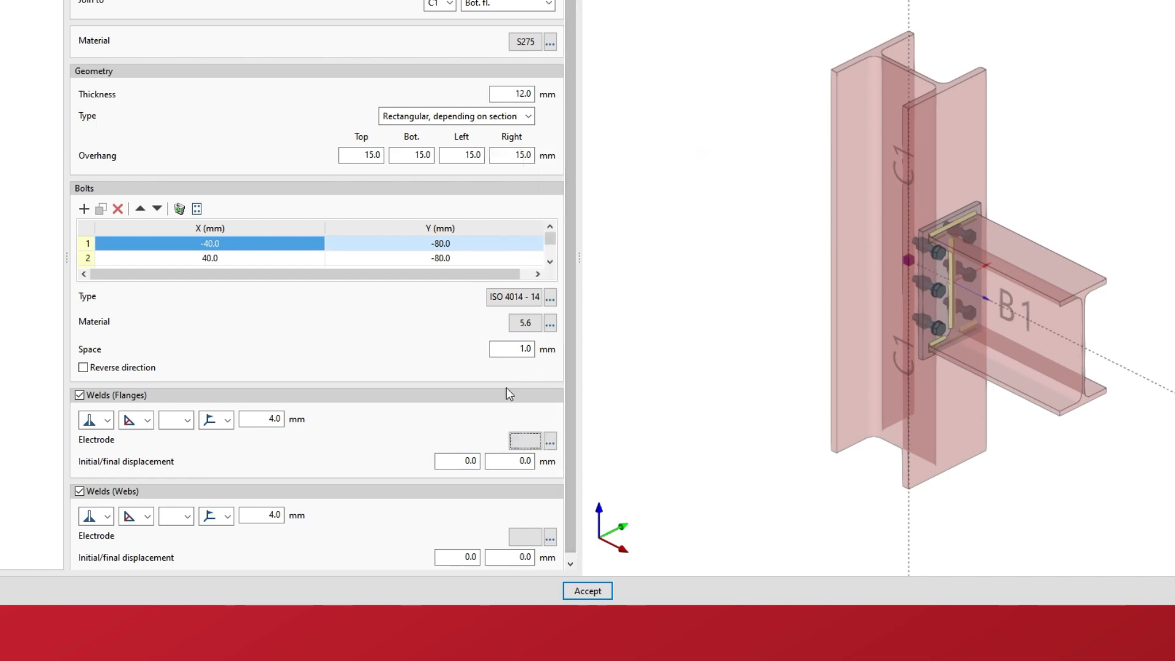
pyautogui.click(451, 459)
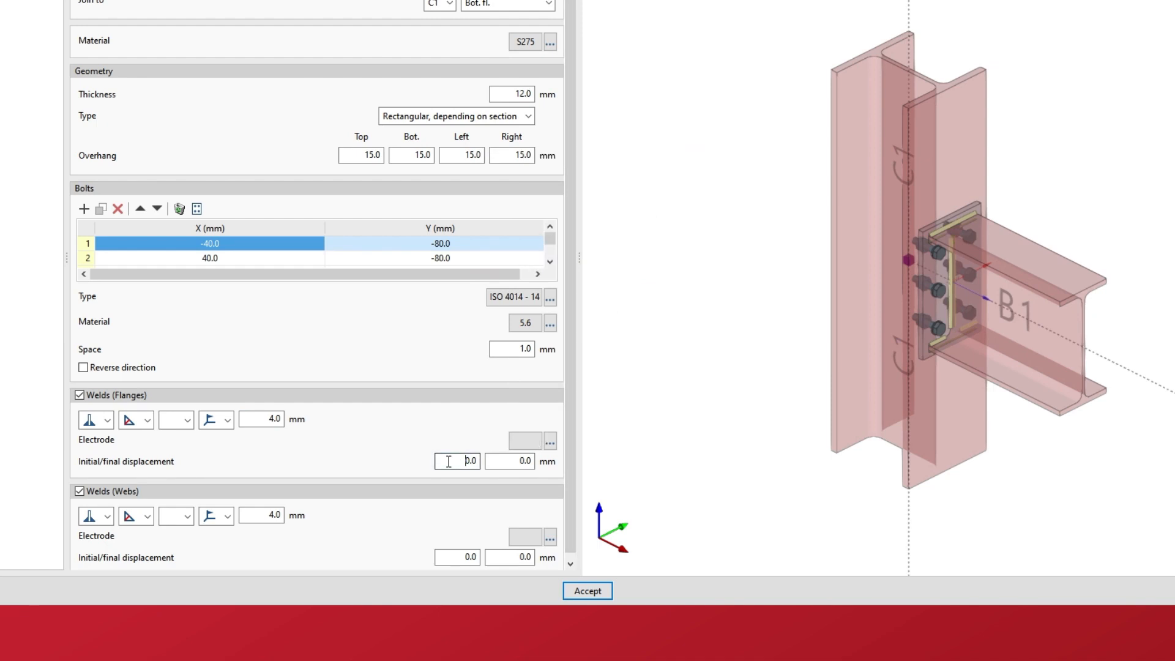
pyautogui.click(520, 463)
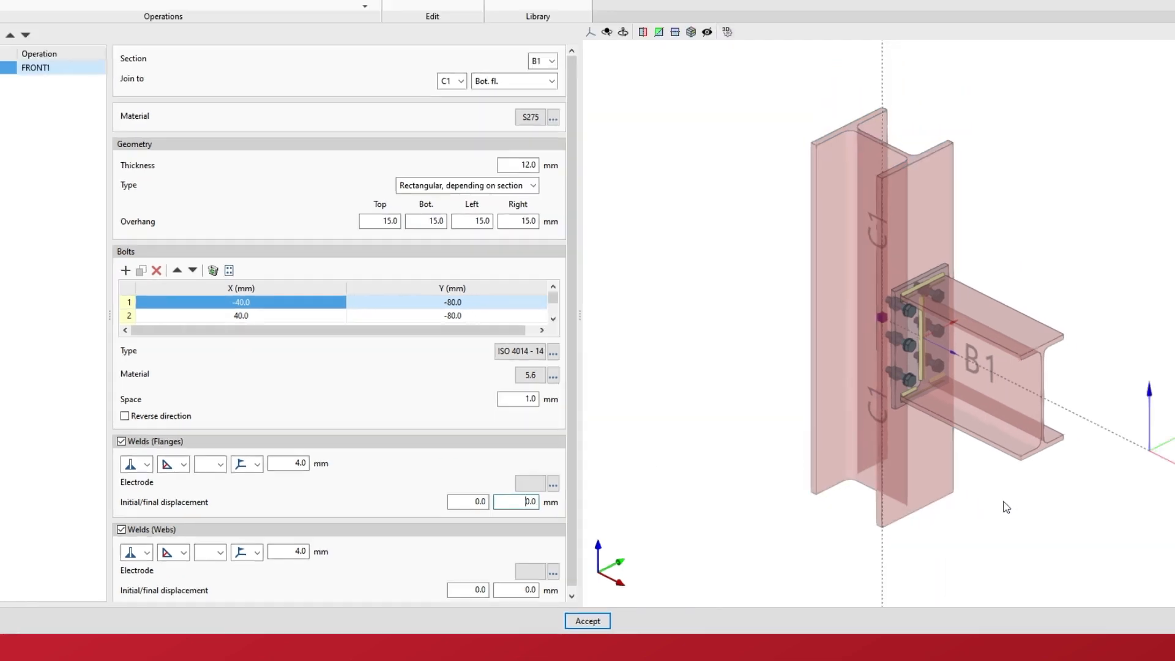
# Run the analysis of the bolted and welded end plate connection.
pyautogui.moveTo(1004, 505); pyautogui.dragTo(974, 458, button='middle')
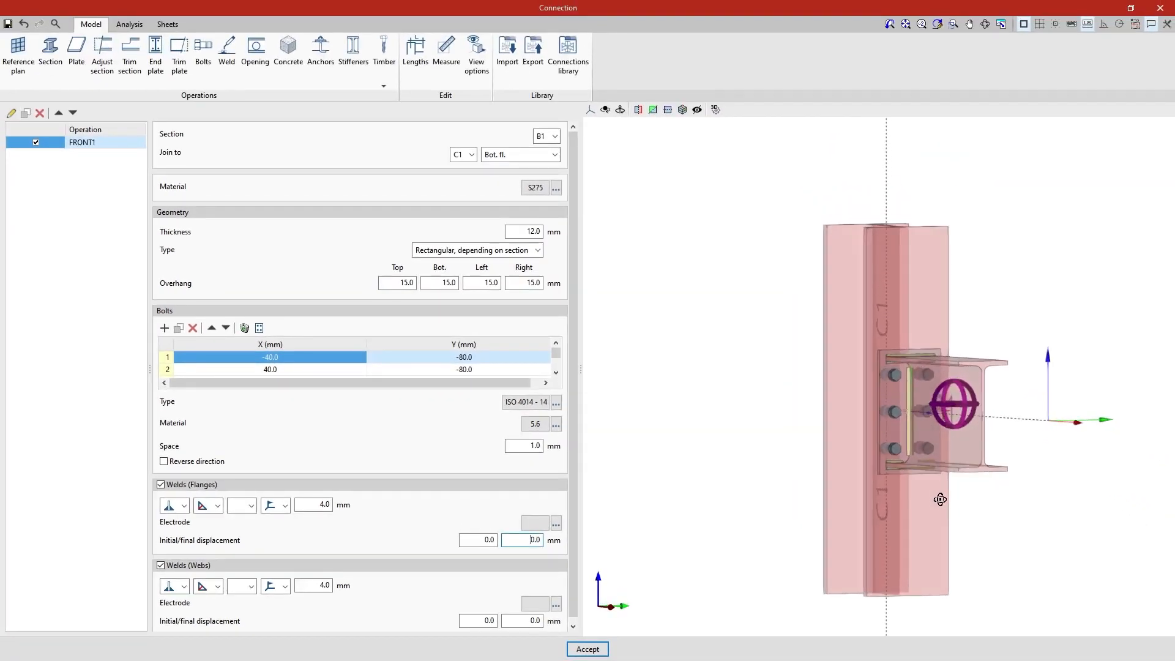
pyautogui.moveTo(940, 499); pyautogui.dragTo(999, 529, button='middle')
pyautogui.scroll(2, 959, 508)
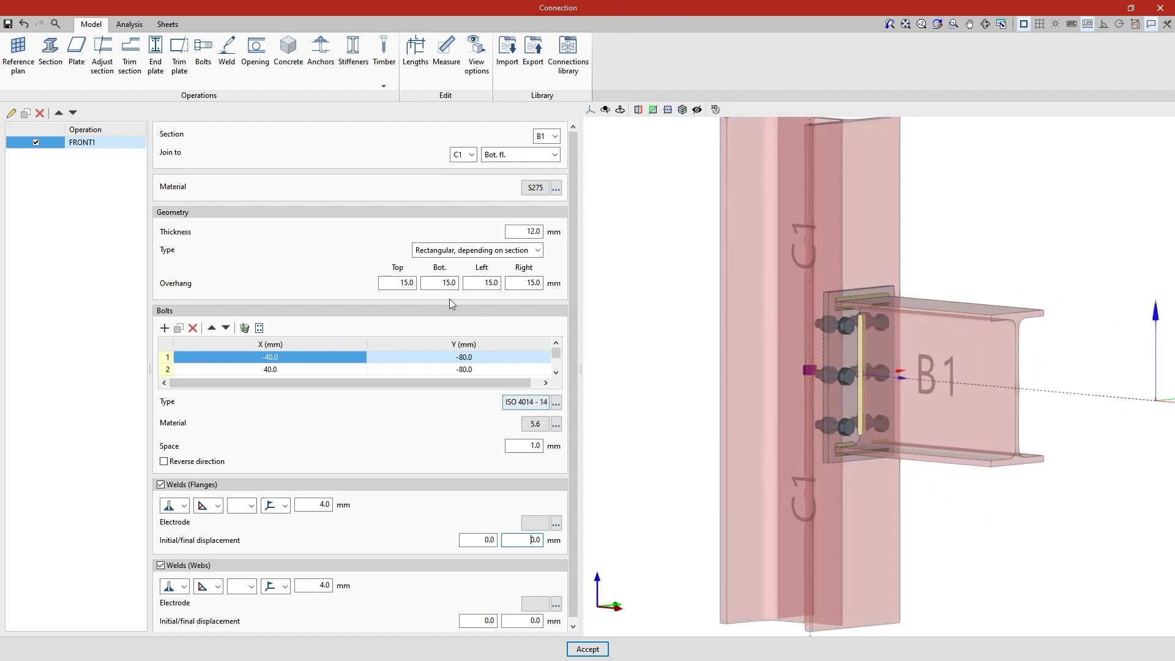
pyautogui.click(129, 24)
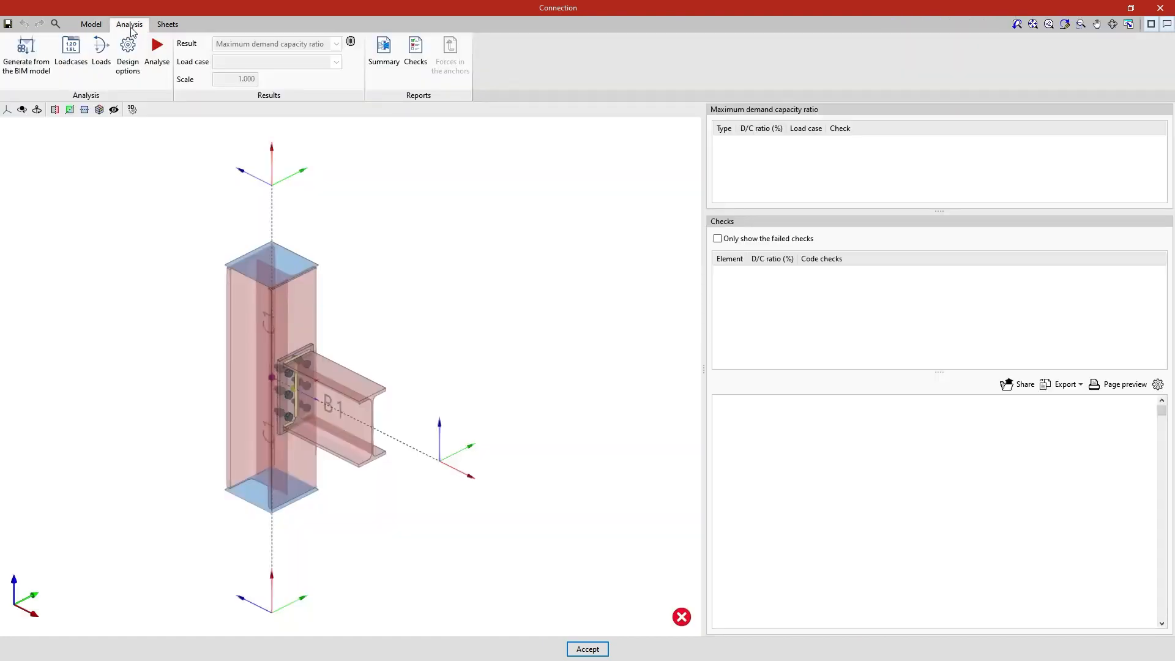
pyautogui.click(160, 83)
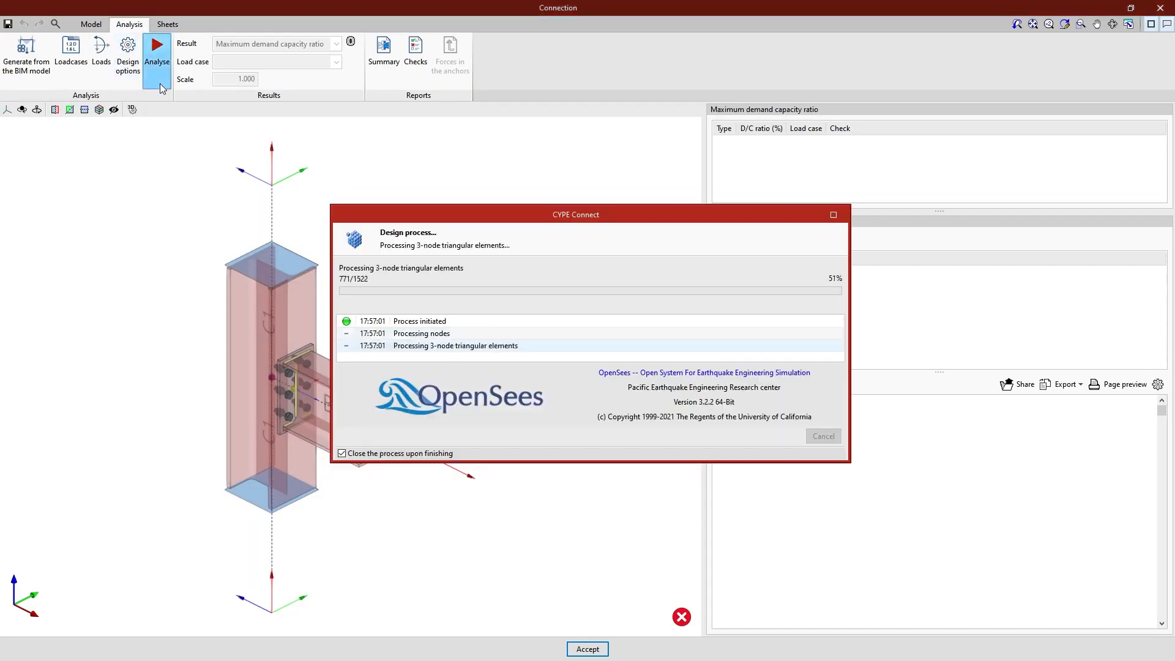